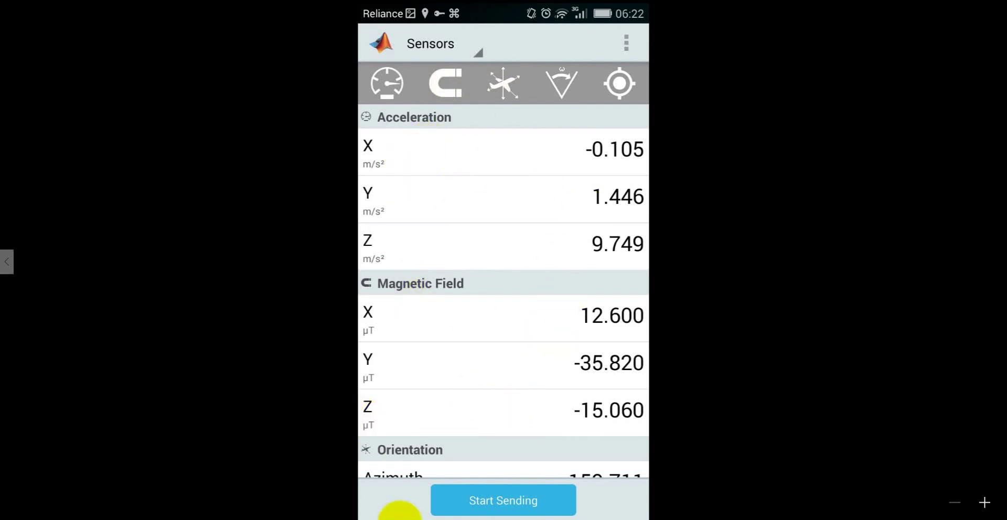
Switch from the phone mirror to the MATLAB desktop window.
{"action": "mouse_move", "coordinate": [400, 517]}
{"action": "left_click", "coordinate": [364, 484]}
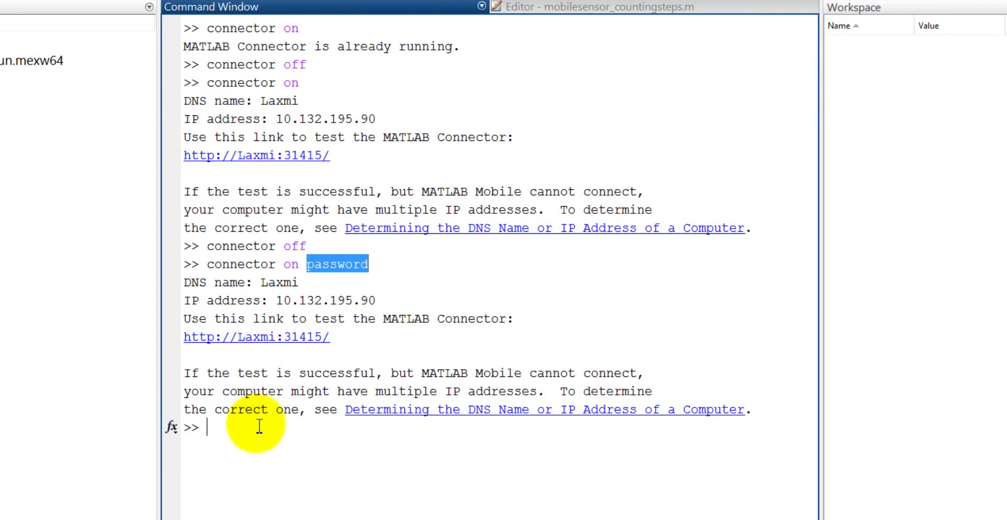
Create the mobiledev object m by running m = mobiledev in the Command Window.
{"action": "left_click", "coordinate": [240, 428]}
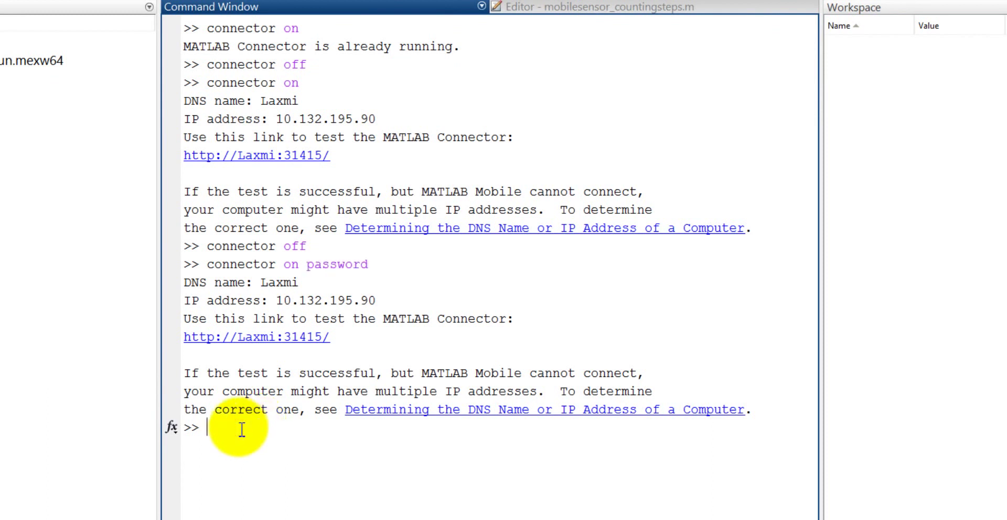
{"action": "type", "text": "m = mobiledev"}
{"action": "key", "text": "Return"}
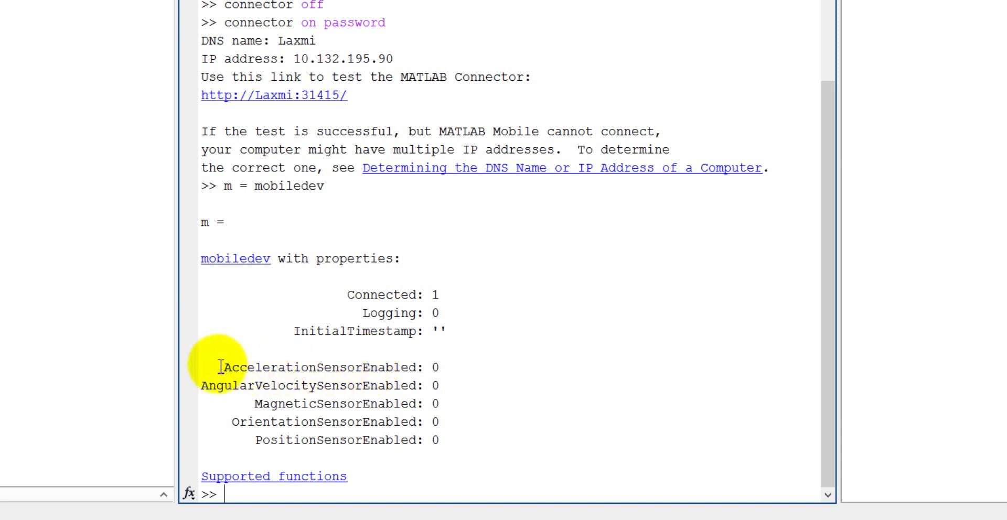
Enable the acceleration sensor with m.AccelerationSensorEnabled = 1 and display m's updated properties.
{"action": "left_click_drag", "start_coordinate": [222, 364], "coordinate": [475, 370]}
{"action": "key", "text": "ctrl+c"}
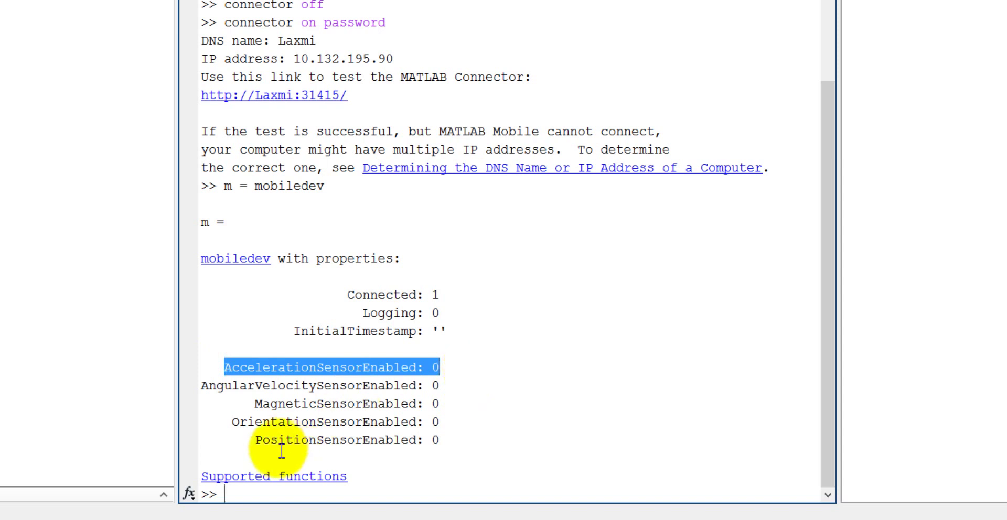
{"action": "left_click", "coordinate": [253, 497]}
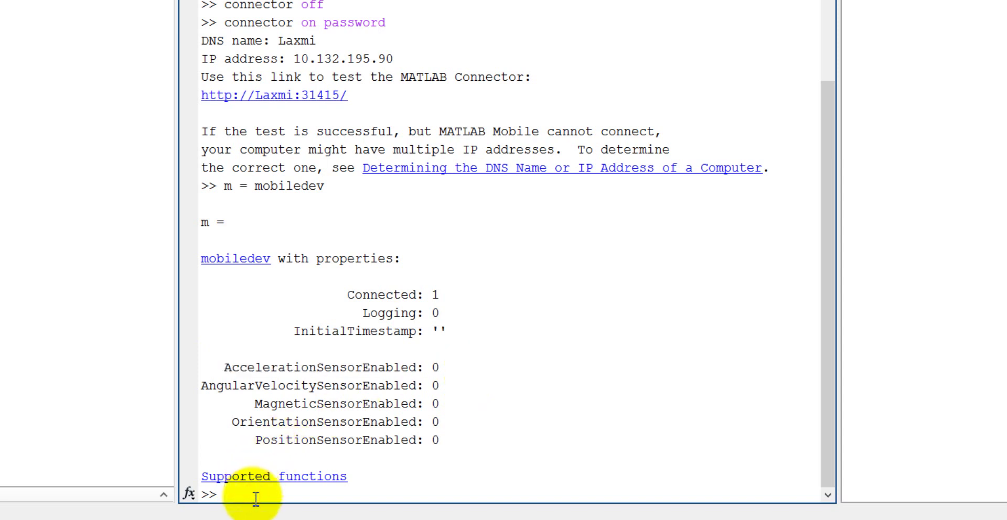
{"action": "type", "text": "m."}
{"action": "key", "text": "ctrl+v"}
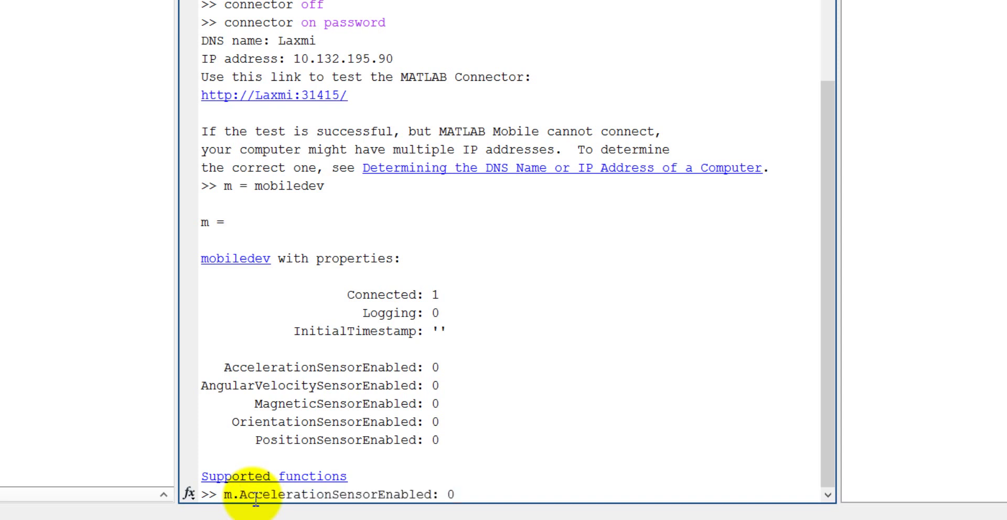
{"action": "key", "text": "BackSpace"}
{"action": "key", "text": "BackSpace"}
{"action": "key", "text": "BackSpace"}
{"action": "type", "text": "= 1;"}
{"action": "key", "text": "Return"}
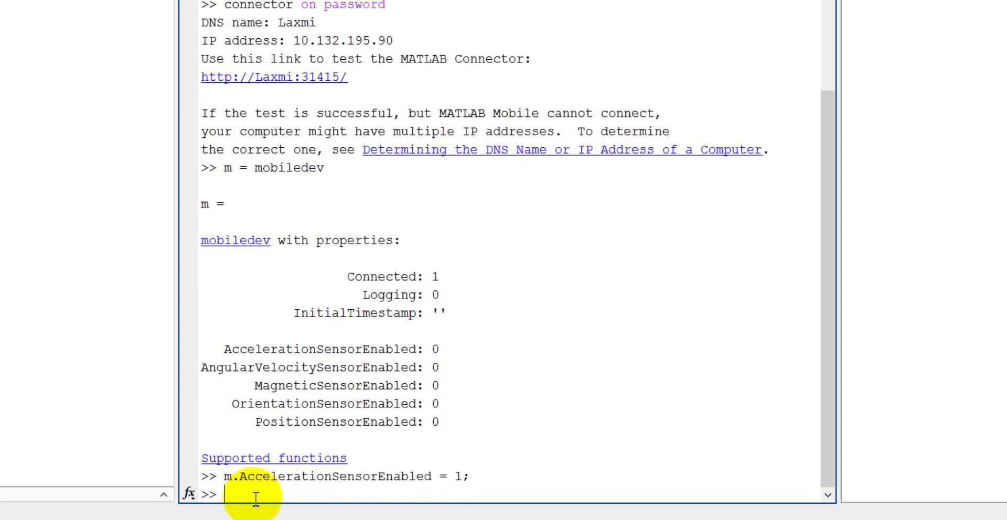
{"action": "key", "text": "Up"}
{"action": "key", "text": "BackSpace"}
{"action": "key", "text": "Return"}
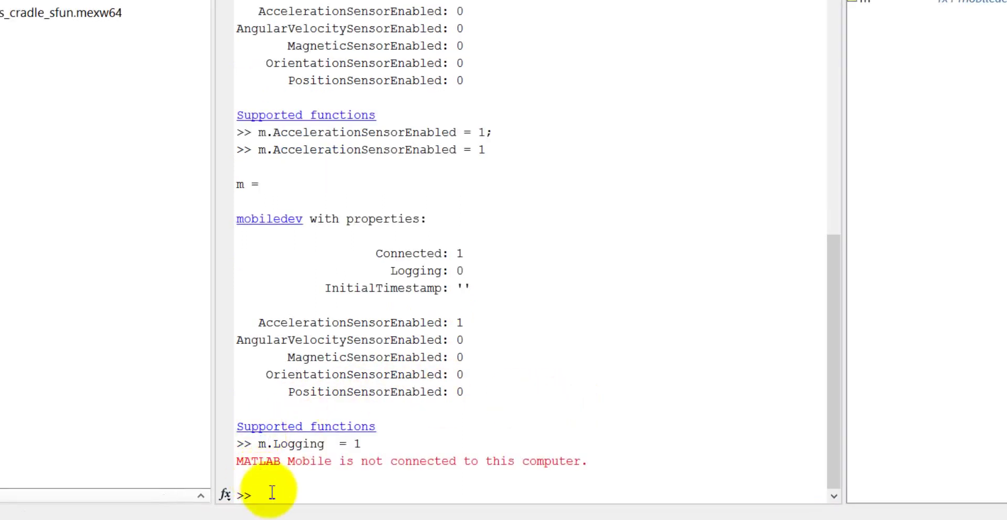
Log phone acceleration with m.Logging = 1, then stop it with m.Logging = 0.
{"action": "left_click", "coordinate": [271, 492]}
{"action": "type", "text": "m"}
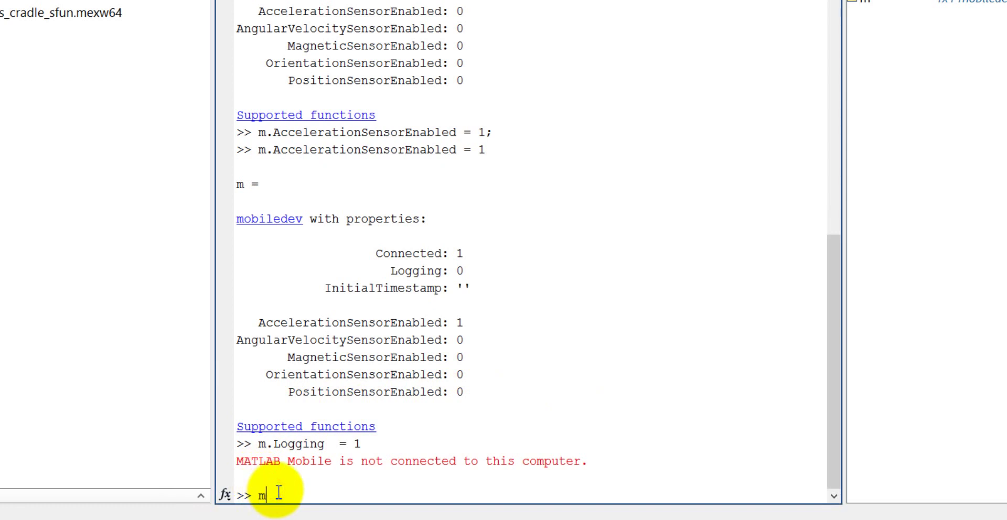
{"action": "type", "text": ".Logging = 1"}
{"action": "key", "text": "Return"}
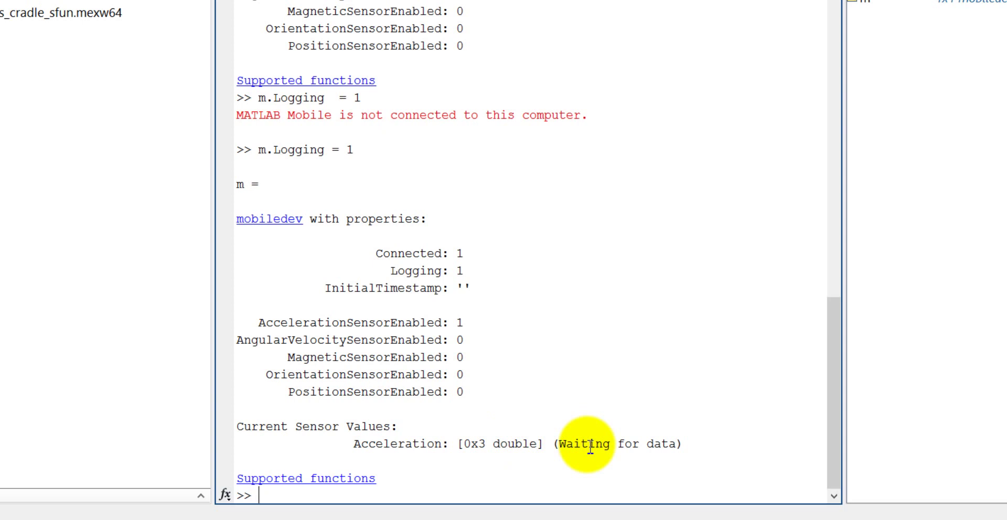
{"action": "type", "text": "m.Logging = 0"}
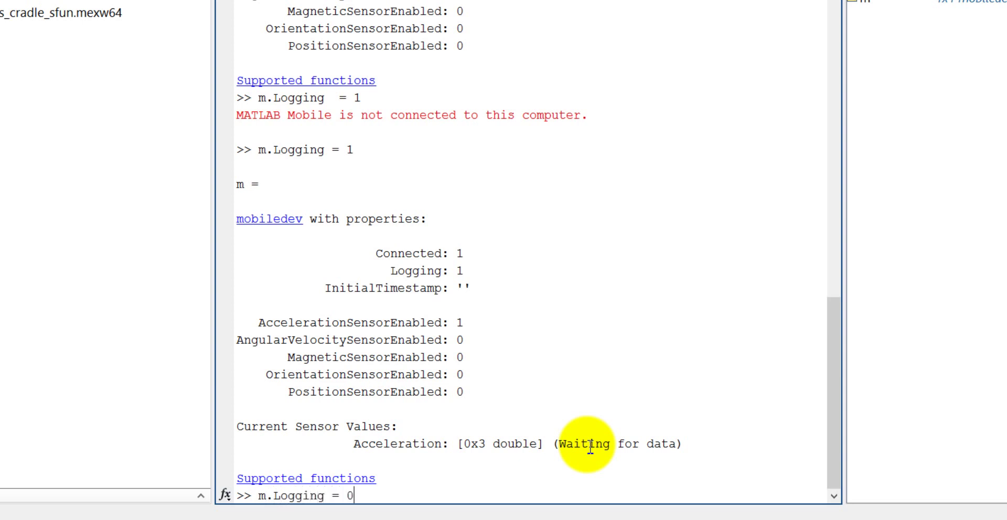
{"action": "key", "text": "Return"}
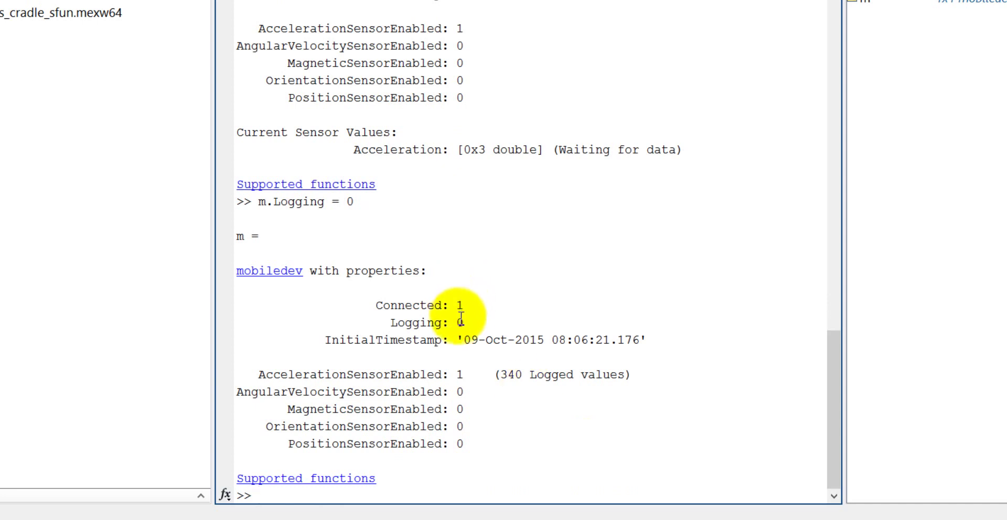
Check the 340 logged values, then enter [t a] = accellog(m) at the prompt.
{"action": "left_click_drag", "start_coordinate": [465, 324], "coordinate": [450, 323]}
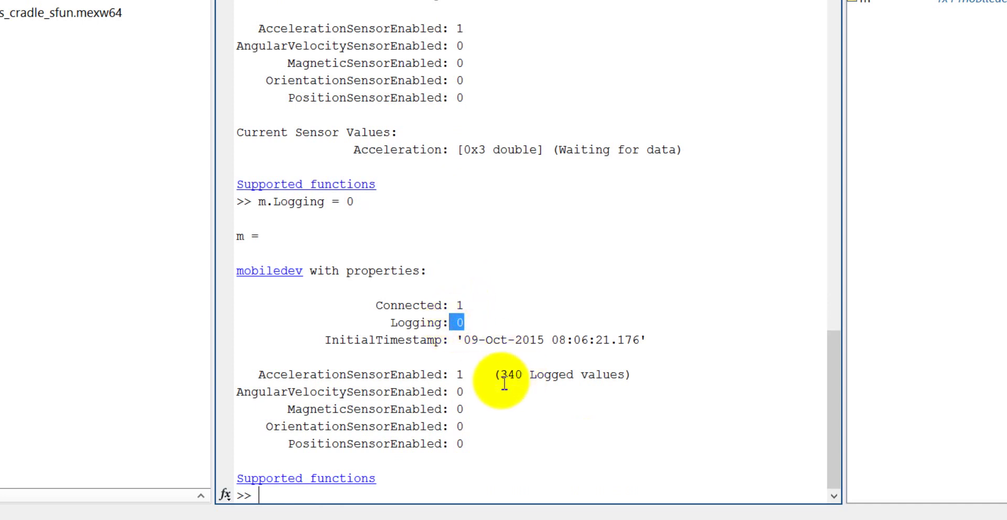
{"action": "left_click_drag", "start_coordinate": [503, 381], "coordinate": [626, 385]}
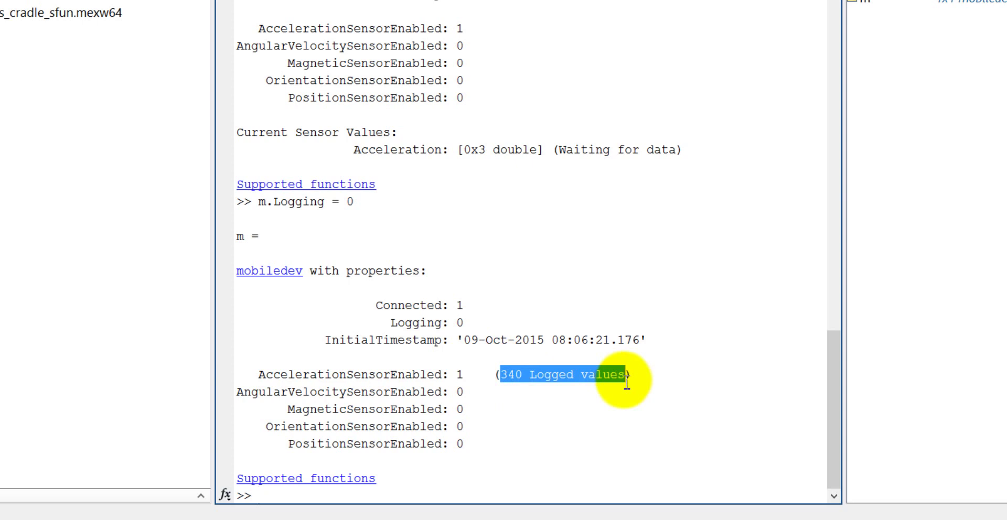
{"action": "left_click", "coordinate": [298, 493]}
{"action": "type", "text": "[t a"}
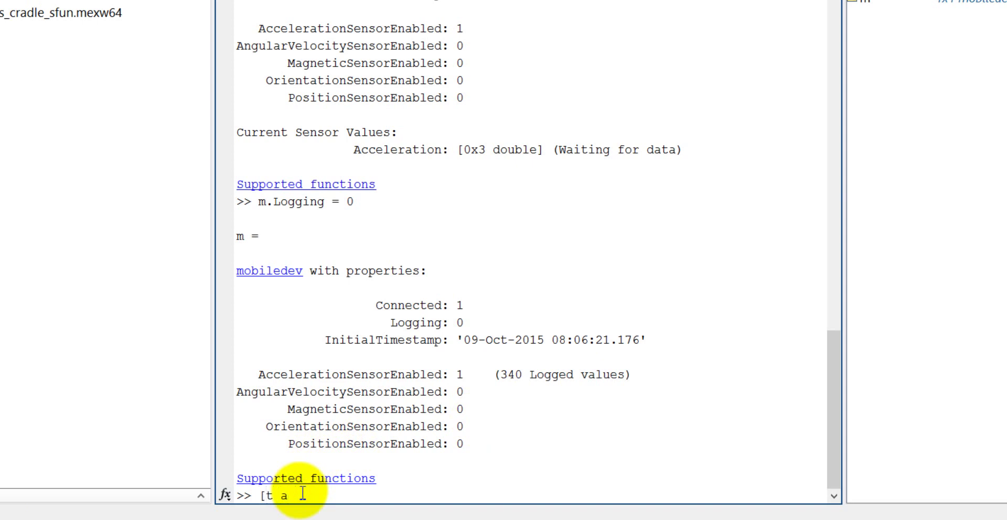
{"action": "key", "text": "BackSpace"}
{"action": "type", "text": "] = accellog(m)"}
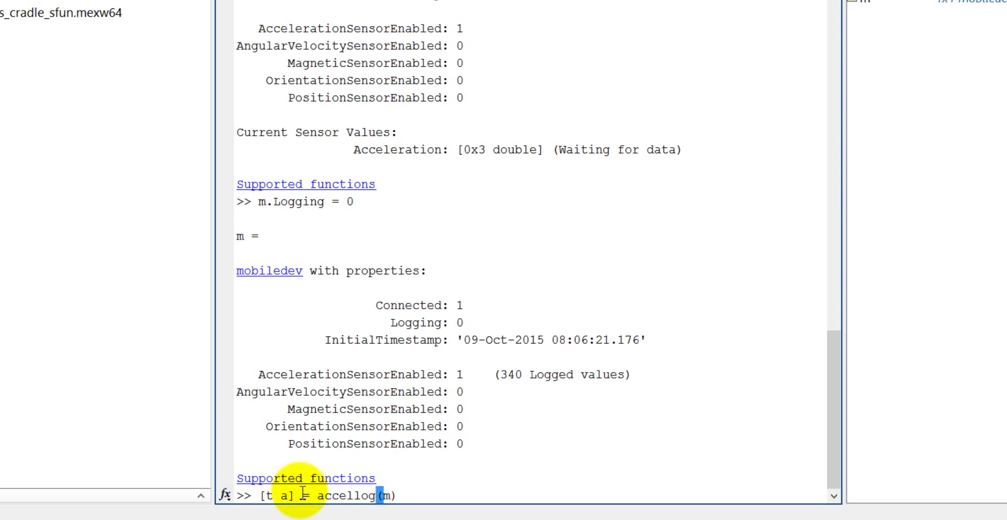
Retrieve the logged acceleration into t and a and review the output.
{"action": "key", "text": "Return"}
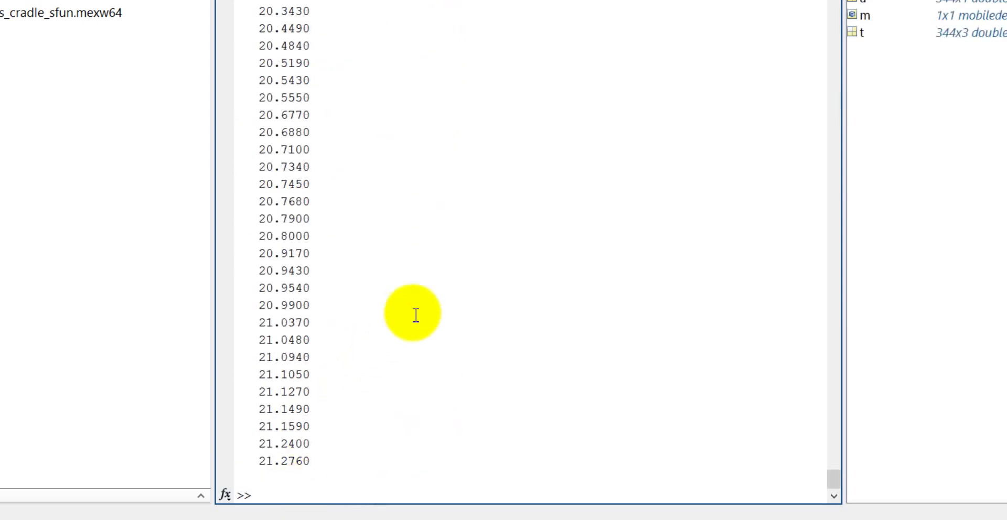
{"action": "scroll", "coordinate": [416, 315], "scroll_direction": "up", "scroll_amount": 20}
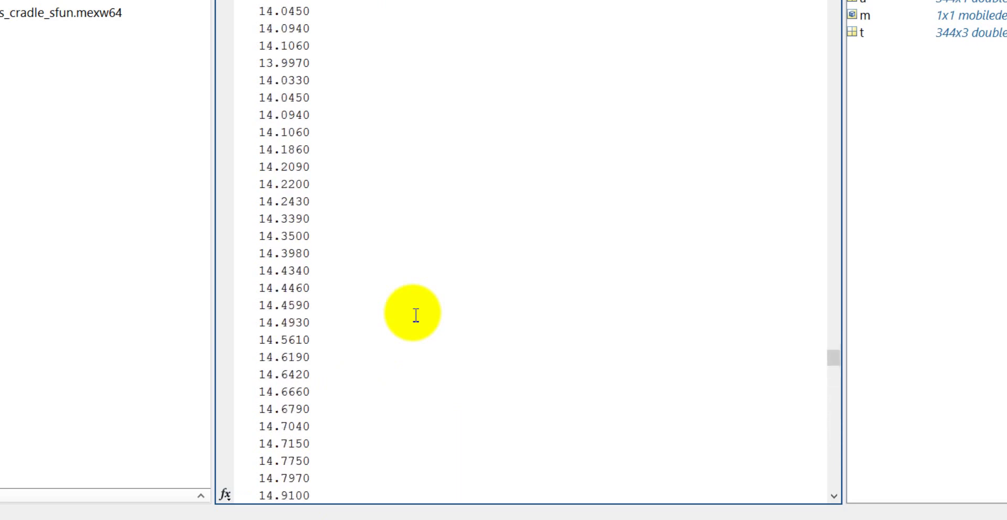
{"action": "scroll", "coordinate": [416, 315], "scroll_direction": "up", "scroll_amount": 20}
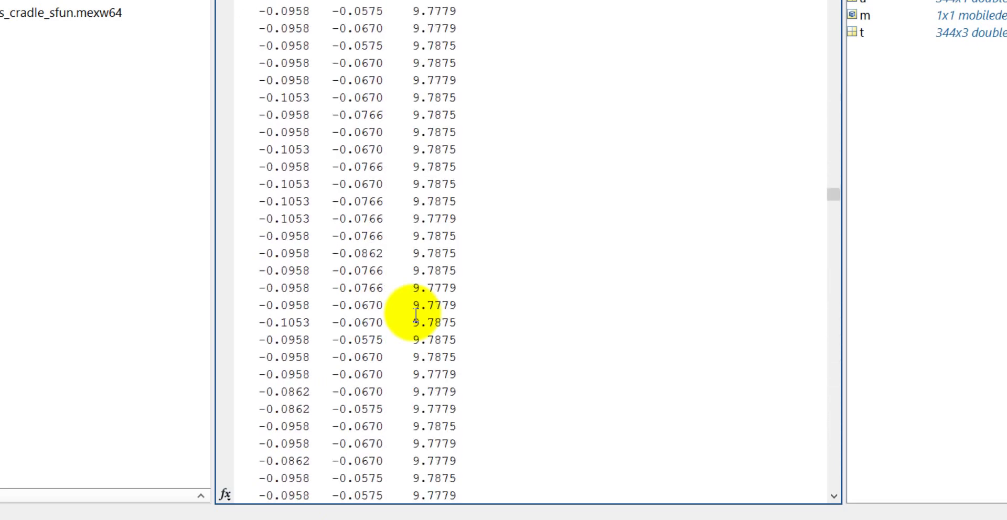
{"action": "scroll", "coordinate": [416, 315], "scroll_direction": "down", "scroll_amount": 20}
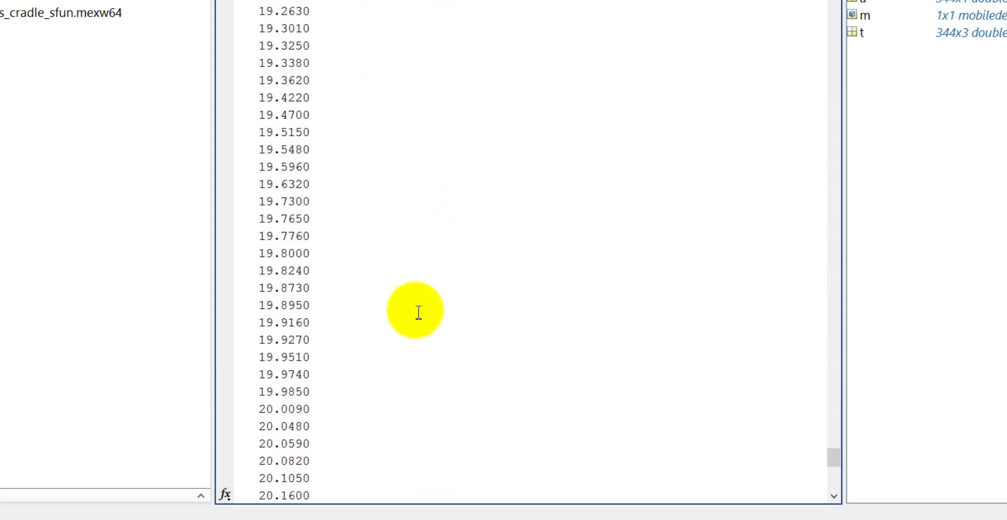
{"action": "scroll", "coordinate": [418, 312], "scroll_direction": "down", "scroll_amount": 12}
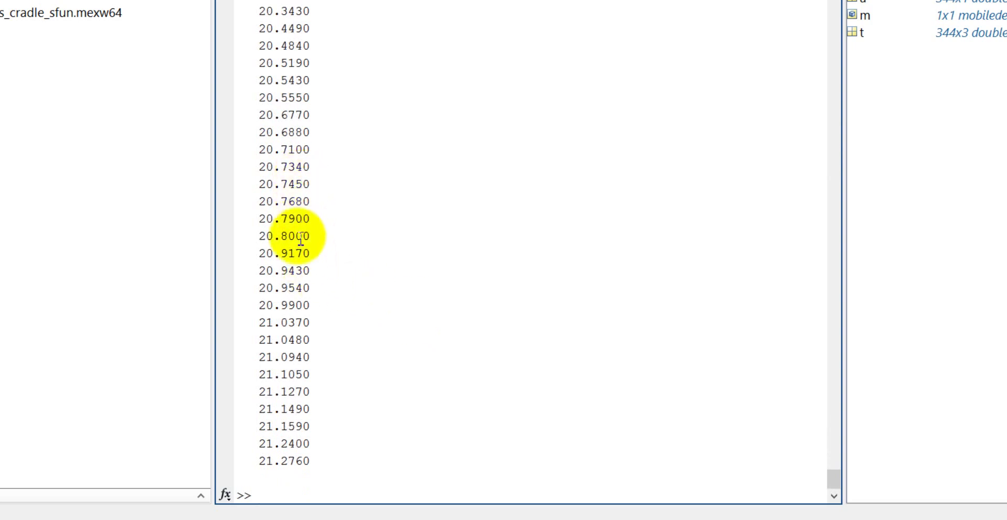
Plot the acceleration against time with plot(t,a).
{"action": "left_click", "coordinate": [300, 503]}
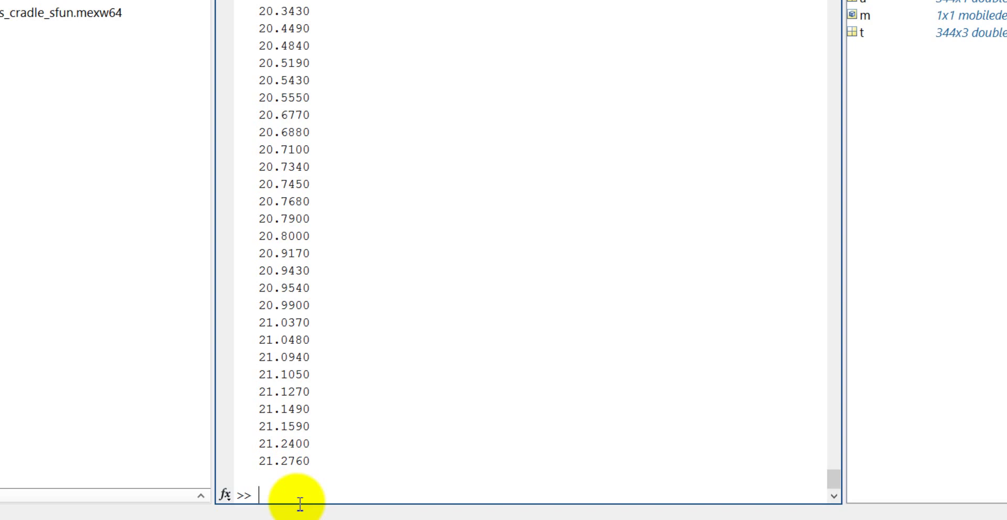
{"action": "type", "text": "plot(t,a)"}
{"action": "key", "text": "Return"}
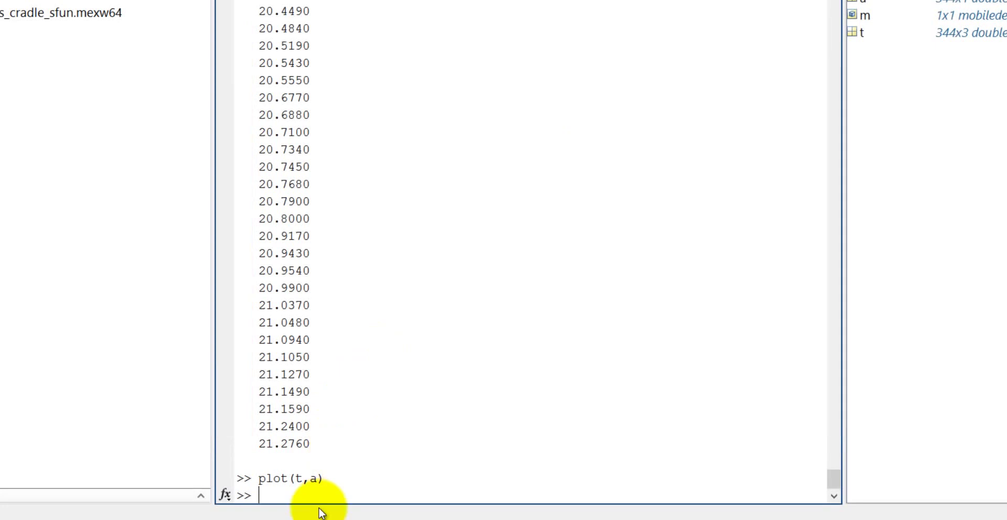
Plot with swapped arguments plot(a,t), zoom into the traces, then restore the full view.
{"action": "key", "text": "Up"}
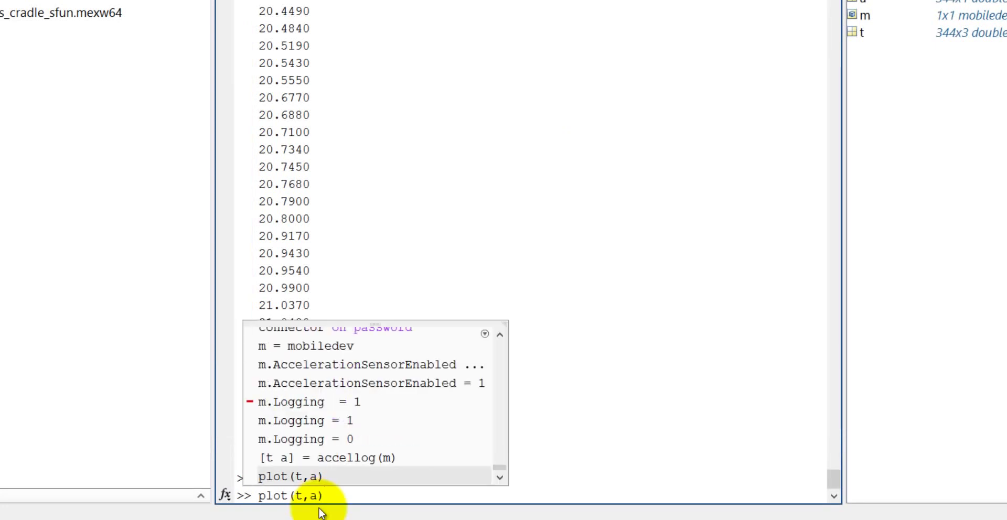
{"action": "key", "text": "Left"}
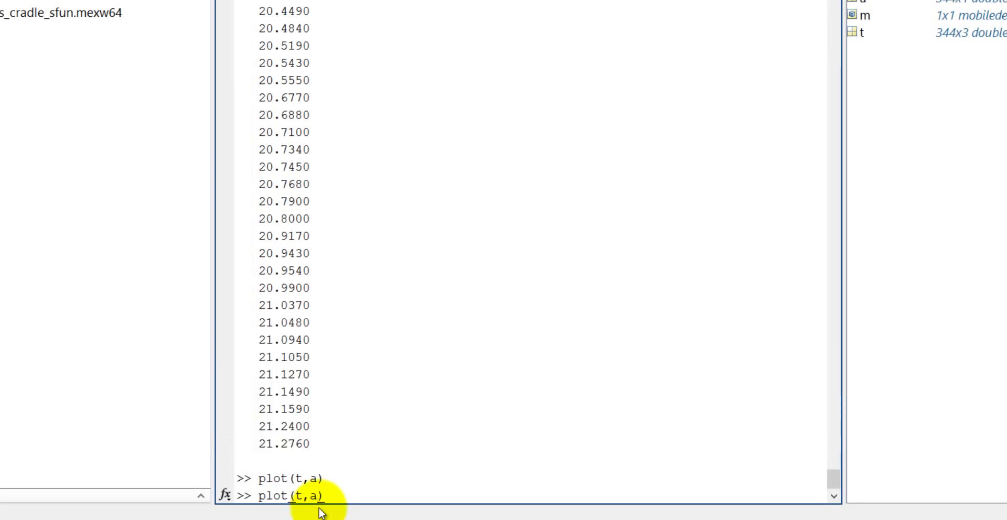
{"action": "key", "text": "BackSpace"}
{"action": "key", "text": "BackSpace"}
{"action": "key", "text": "BackSpace"}
{"action": "type", "text": "a,t"}
{"action": "key", "text": "Return"}
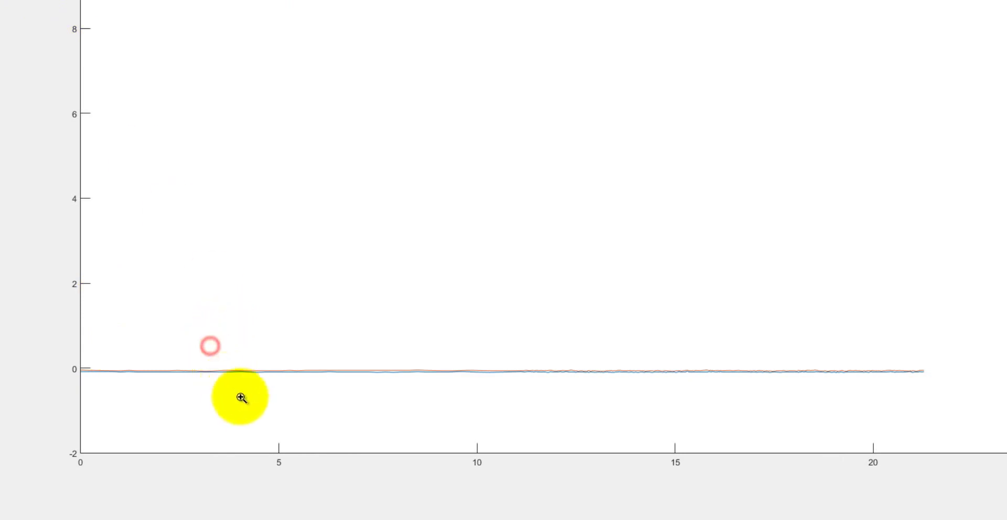
{"action": "left_click_drag", "start_coordinate": [246, 404], "coordinate": [249, 369]}
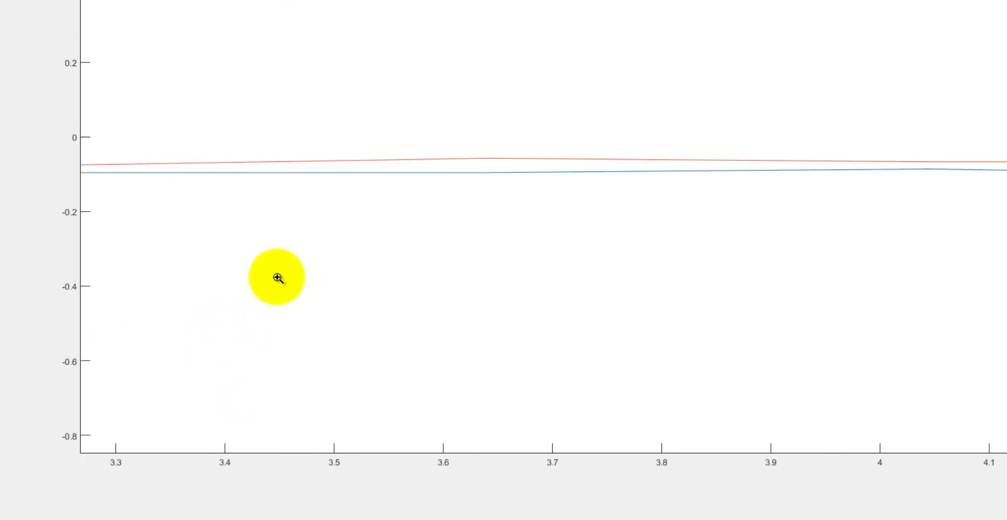
{"action": "double_click", "coordinate": [407, 167]}
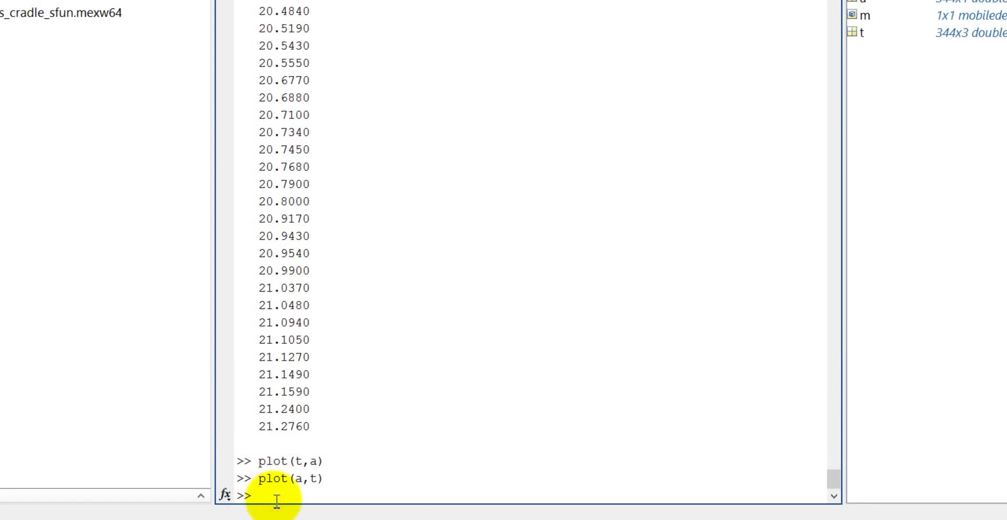
Restart logging with m.Logging = 1, rerunning it after the not-connected error.
{"action": "key", "text": "Up"}
{"action": "key", "text": "Up"}
{"action": "key", "text": "Up"}
{"action": "key", "text": "Up"}
{"action": "key", "text": "Up"}
{"action": "key", "text": "Up"}
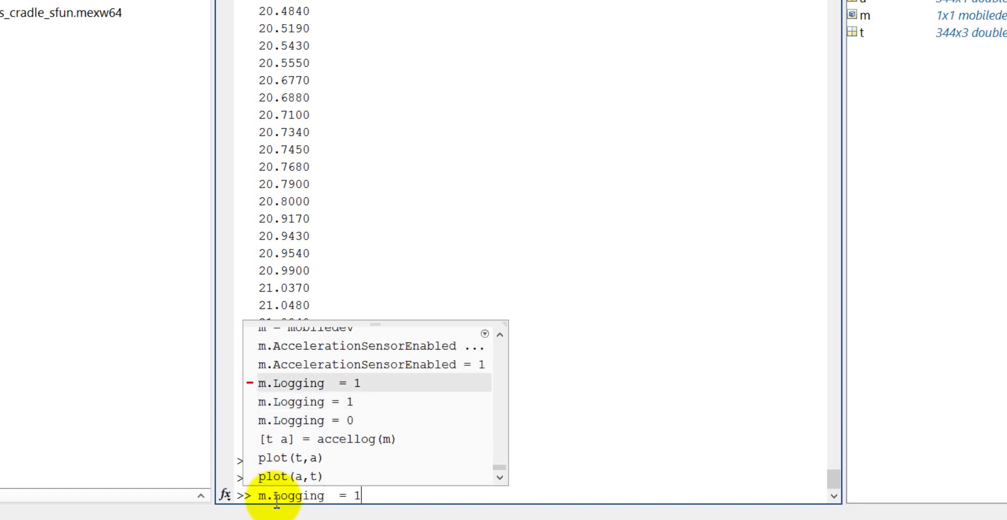
{"action": "key", "text": "Return"}
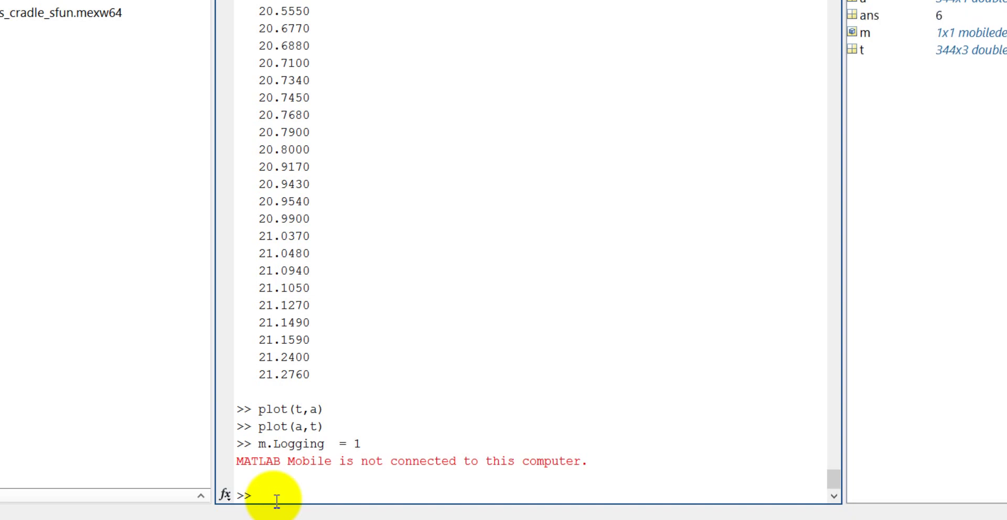
{"action": "key", "text": "Up"}
{"action": "key", "text": "Return"}
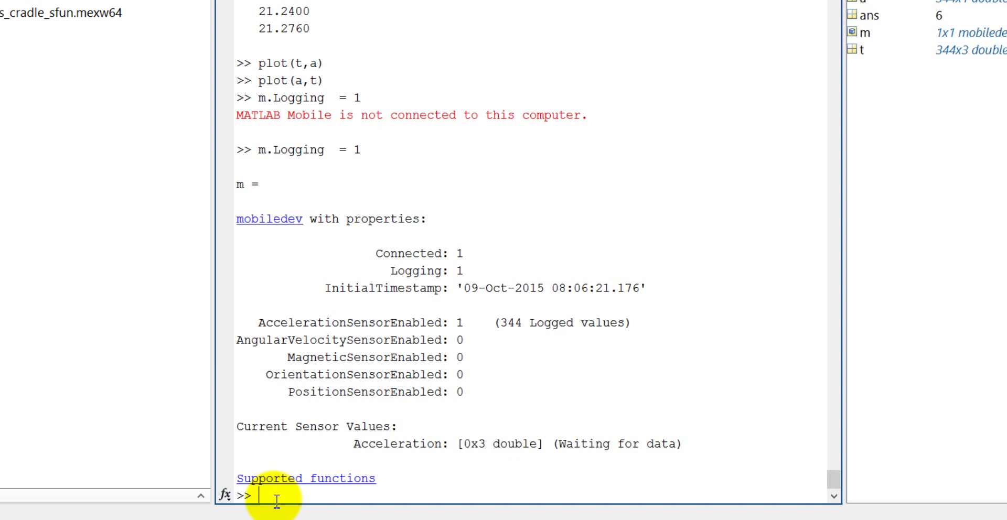
Stop logging with m.logging = 0 and compose [a, t] = accellog(m); plot(t,a) at the prompt.
{"action": "type", "text": "m.logging = 0"}
{"action": "key", "text": "Return"}
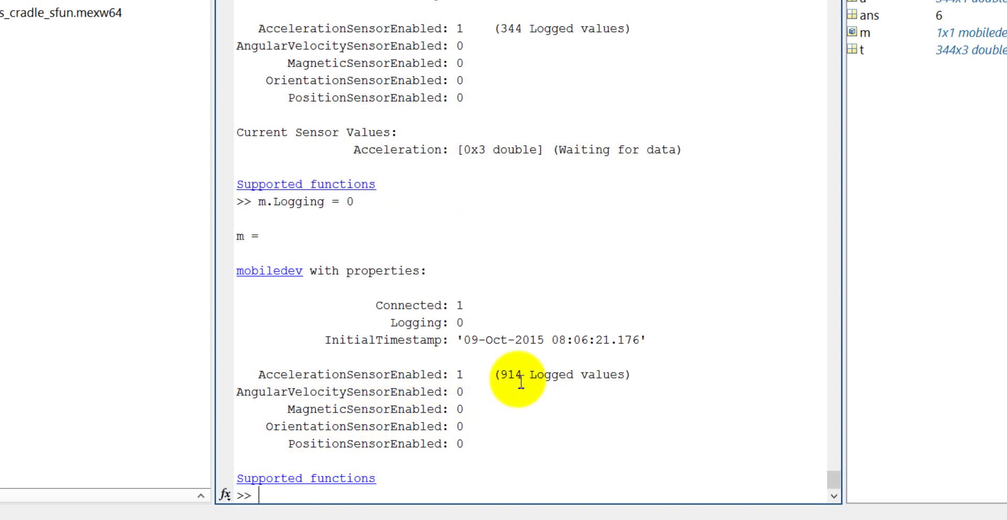
{"action": "key", "text": "Up"}
{"action": "key", "text": "Up"}
{"action": "key", "text": "Up"}
{"action": "key", "text": "Up"}
{"action": "key", "text": "Up"}
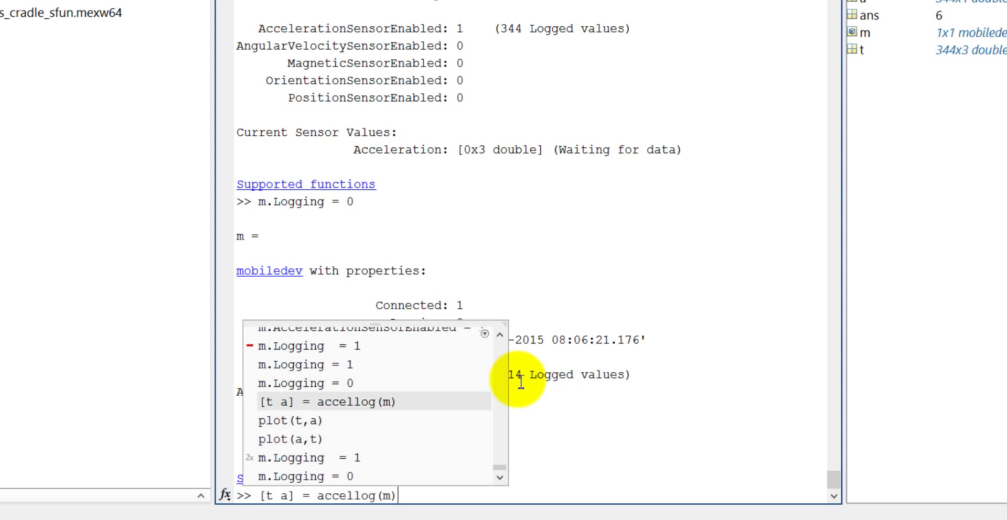
{"action": "left_click", "coordinate": [520, 382]}
{"action": "key", "text": "Left"}
{"action": "key", "text": "Left"}
{"action": "key", "text": "Left"}
{"action": "key", "text": "Left"}
{"action": "key", "text": "Left"}
{"action": "key", "text": "Left"}
{"action": "key", "text": "Left"}
{"action": "key", "text": "Left"}
{"action": "key", "text": "Left"}
{"action": "key", "text": "Left"}
{"action": "key", "text": "Left"}
{"action": "key", "text": "Left"}
{"action": "key", "text": "Left"}
{"action": "key", "text": "Left"}
{"action": "key", "text": "Left"}
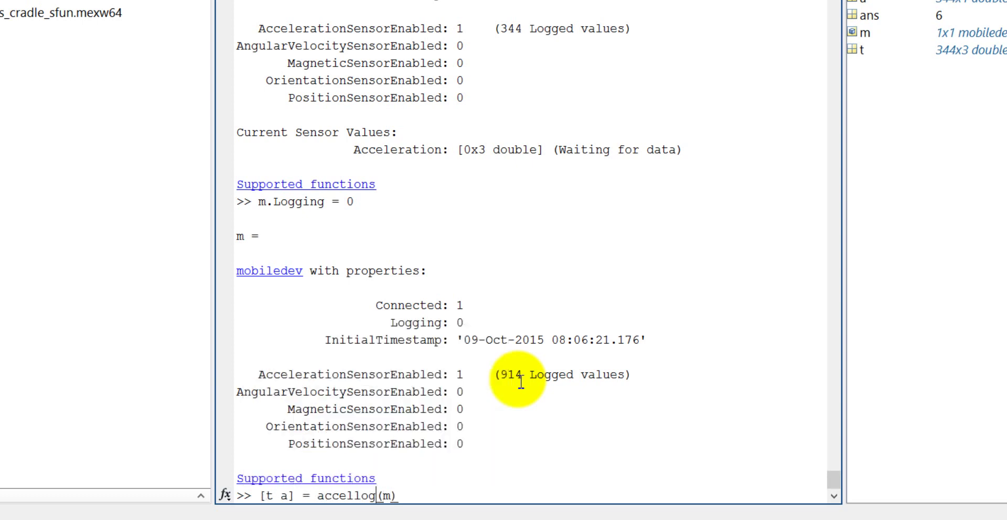
{"action": "key", "text": "BackSpace"}
{"action": "key", "text": "BackSpace"}
{"action": "key", "text": "BackSpace"}
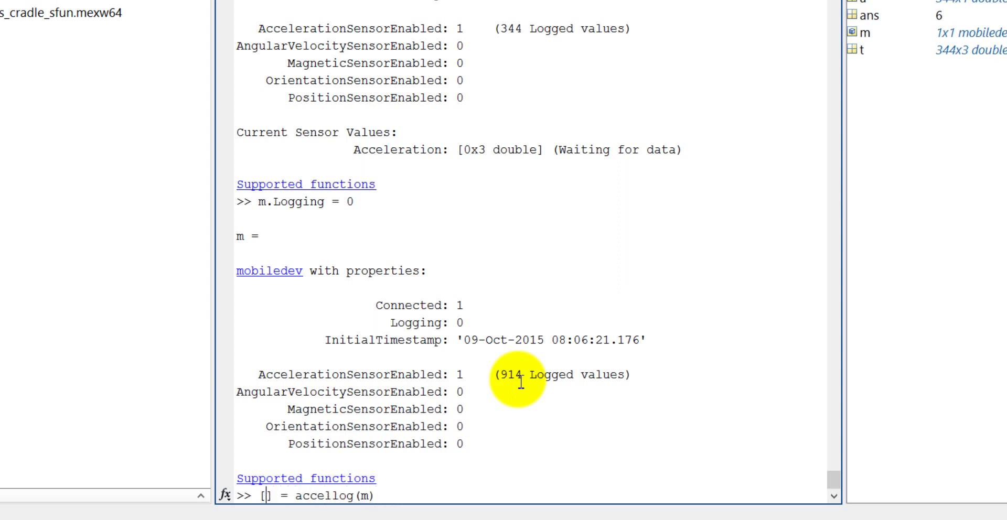
{"action": "type", "text": "a"}
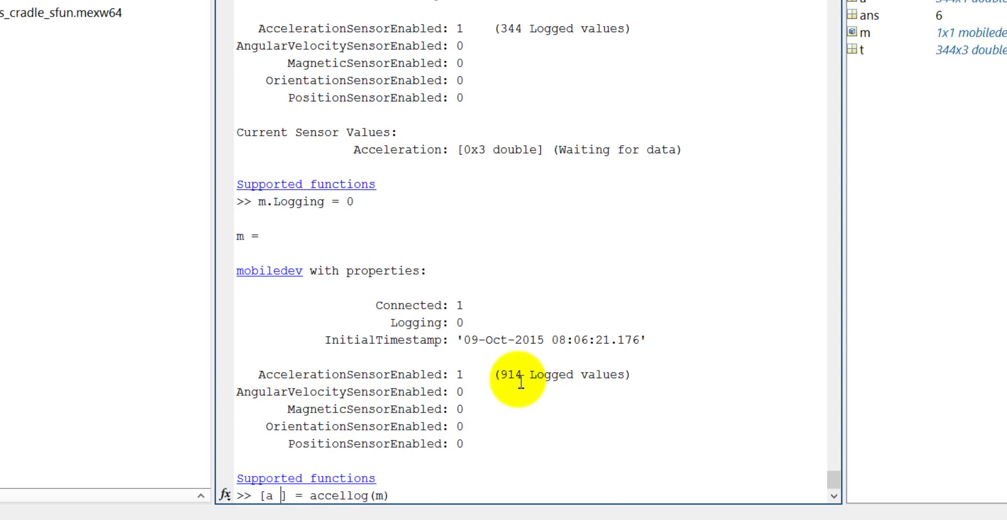
{"action": "key", "text": "BackSpace"}
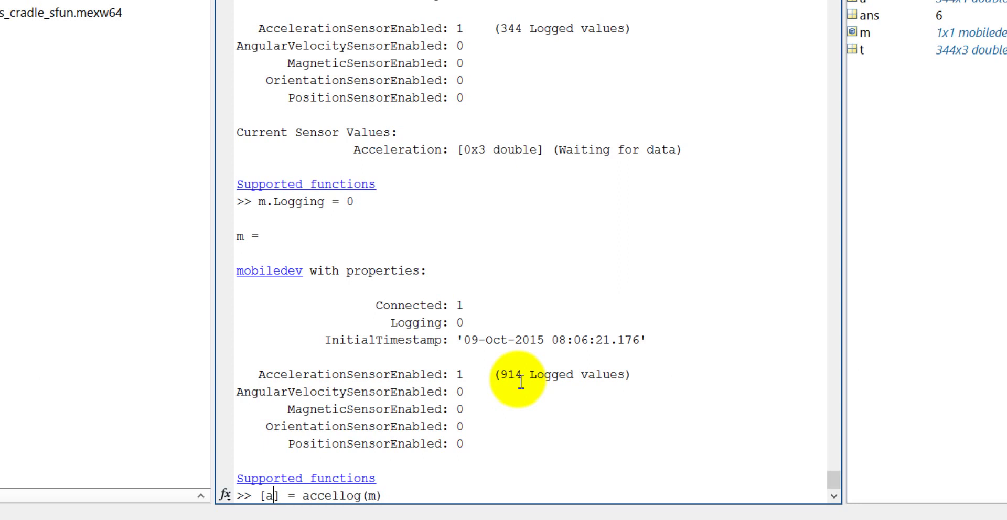
{"action": "type", "text": ", t"}
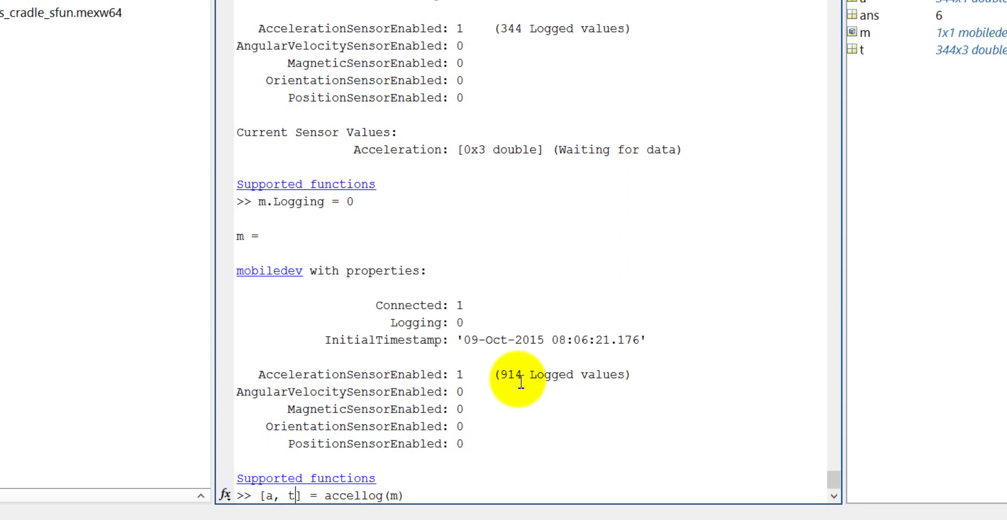
{"action": "left_click", "coordinate": [445, 501]}
{"action": "type", "text": ";"}
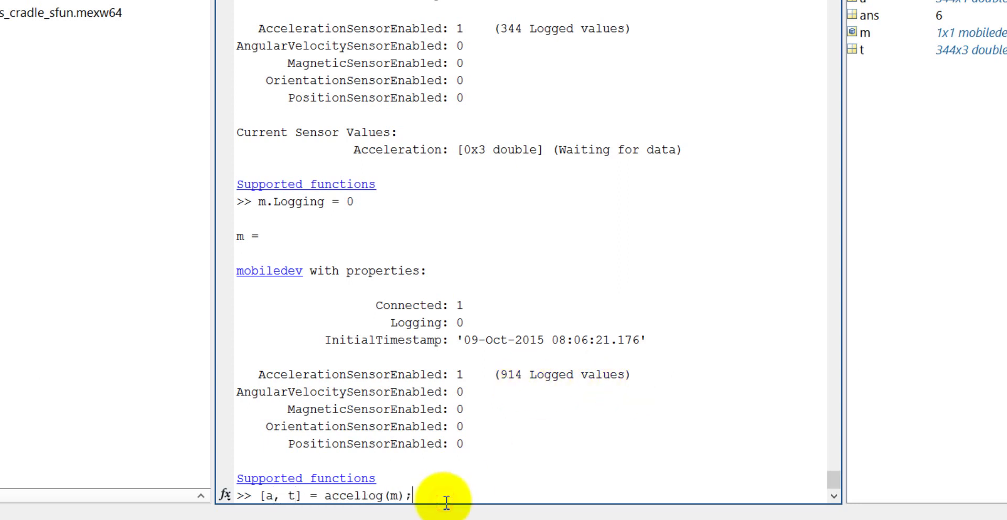
{"action": "type", "text": " plot(t,a)"}
Run the log-and-plot command, zoom into the signal burst near the end, then reset.
{"action": "key", "text": "Return"}
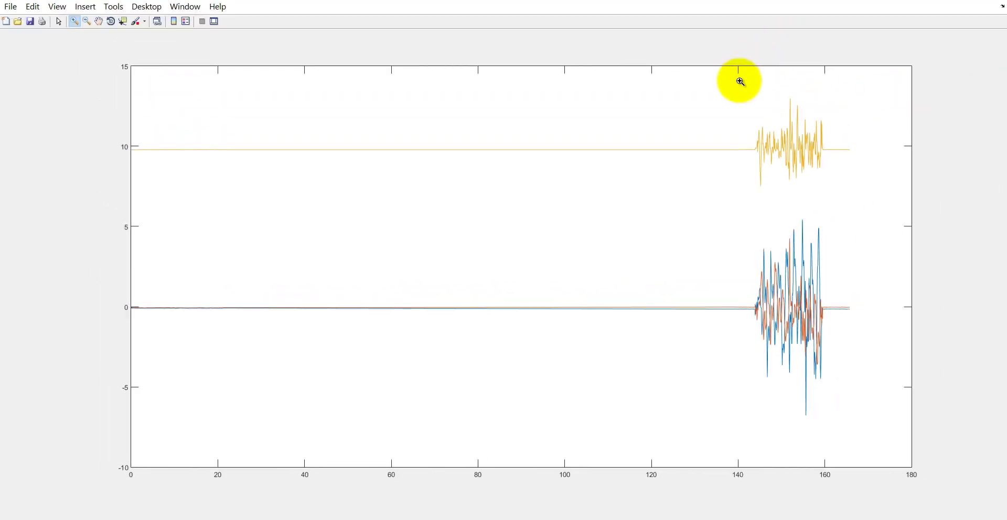
{"action": "left_click_drag", "start_coordinate": [740, 82], "coordinate": [847, 449]}
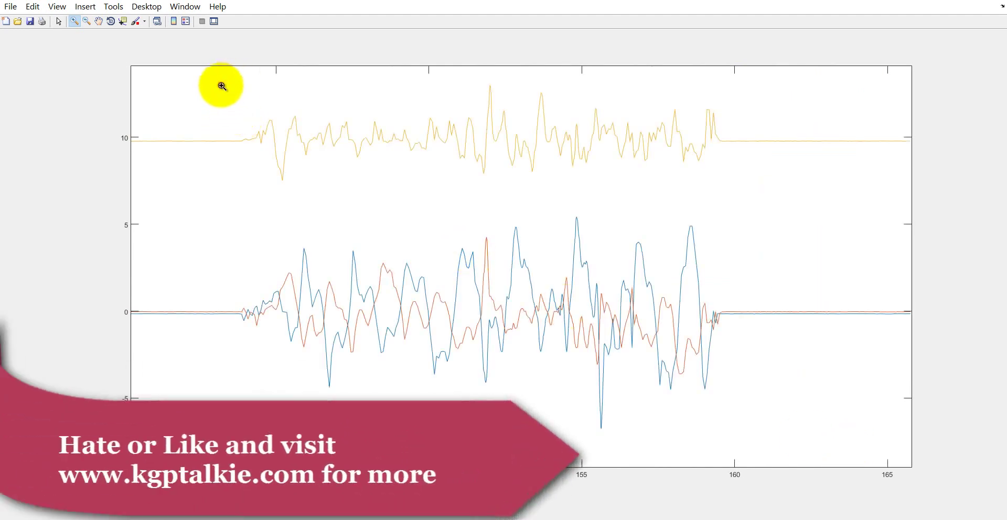
{"action": "left_click_drag", "start_coordinate": [221, 85], "coordinate": [789, 456]}
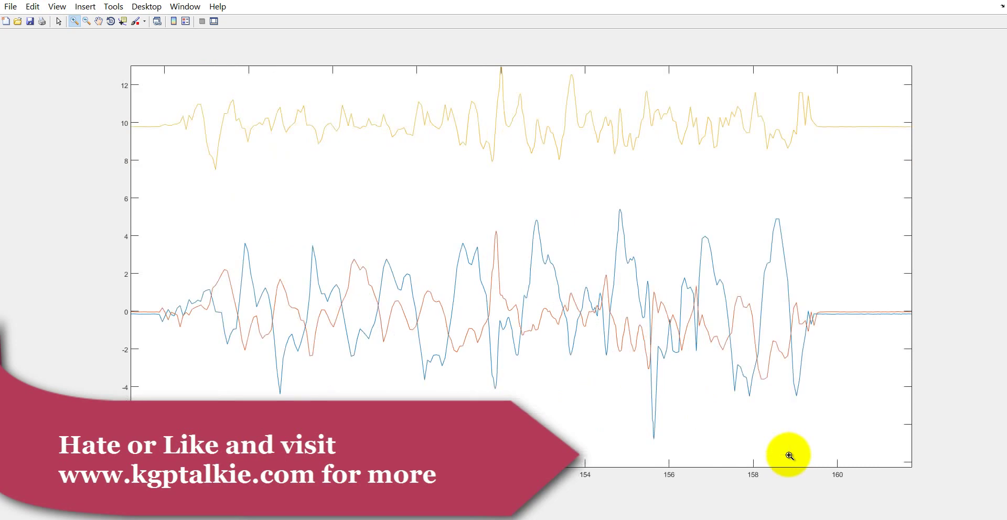
{"action": "double_click", "coordinate": [573, 290]}
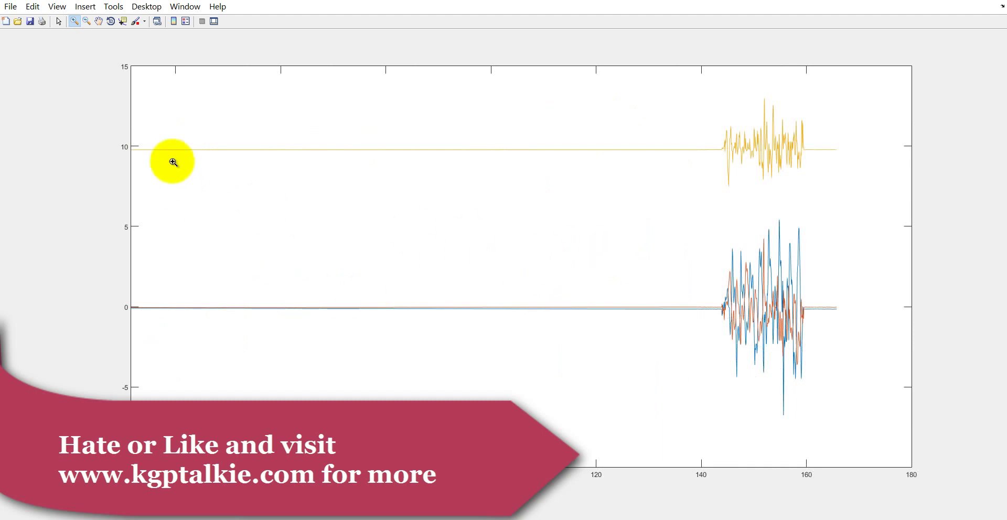
Zoom around the flat yellow trace, zoom out to the full trace, and close the figure.
{"action": "left_click_drag", "start_coordinate": [146, 131], "coordinate": [228, 205]}
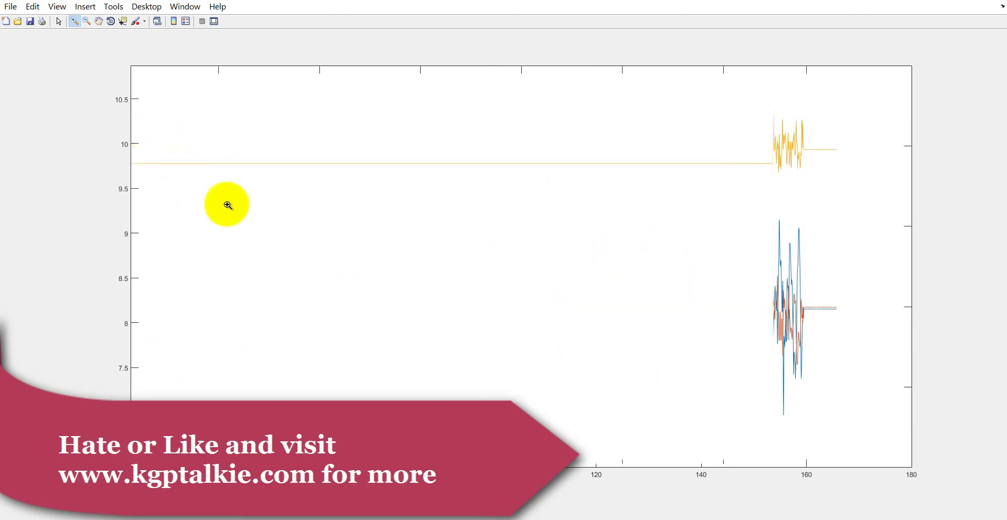
{"action": "left_click", "coordinate": [154, 155]}
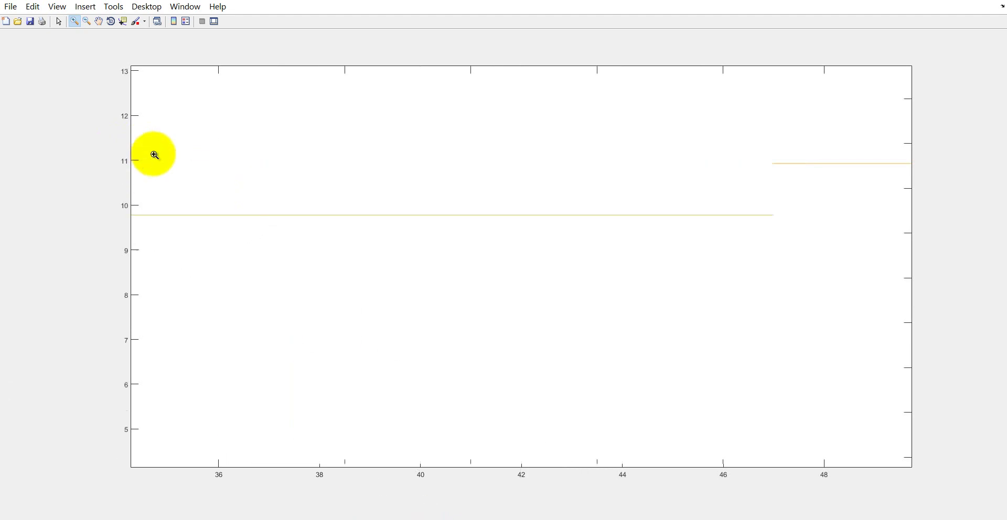
{"action": "left_click", "coordinate": [152, 152], "text": "shift"}
{"action": "double_click", "coordinate": [155, 159]}
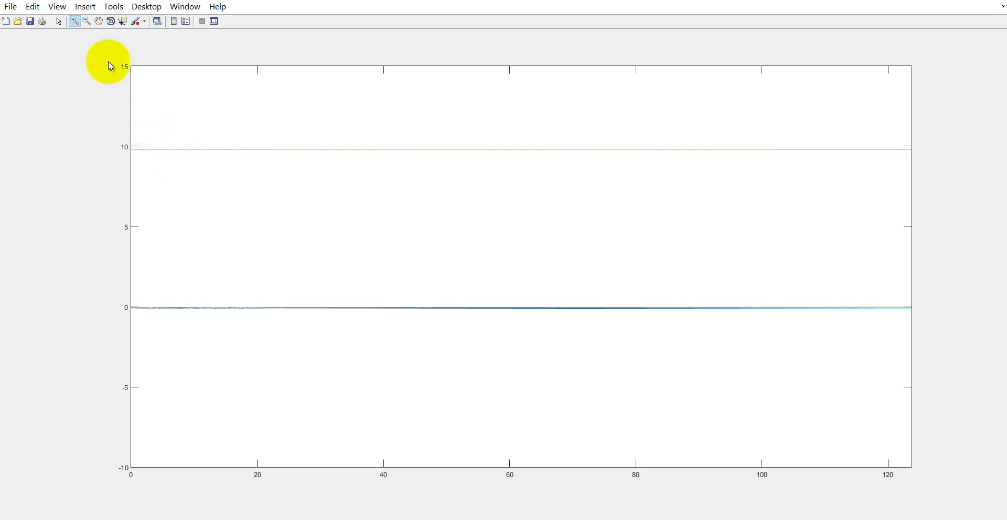
{"action": "left_click", "coordinate": [85, 21]}
{"action": "left_click", "coordinate": [338, 244]}
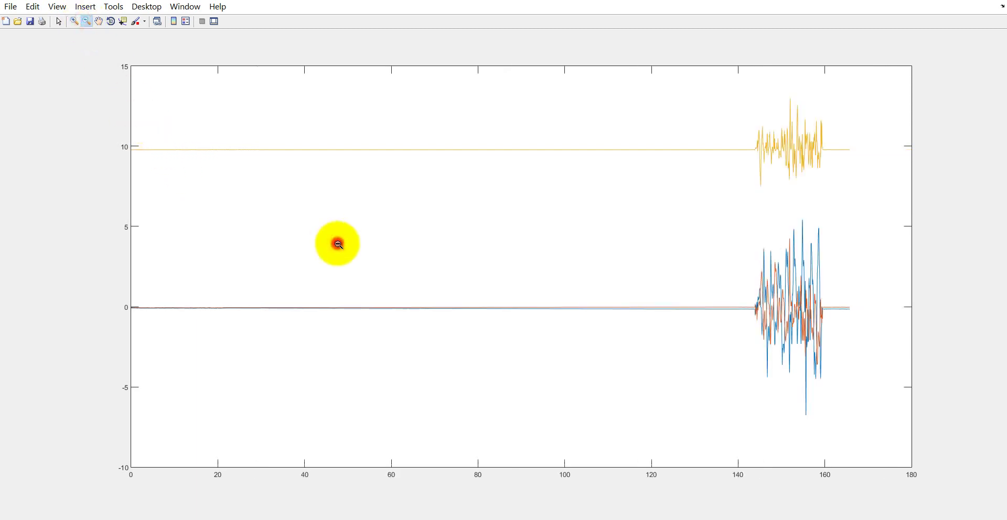
{"action": "left_click", "coordinate": [990, 3]}
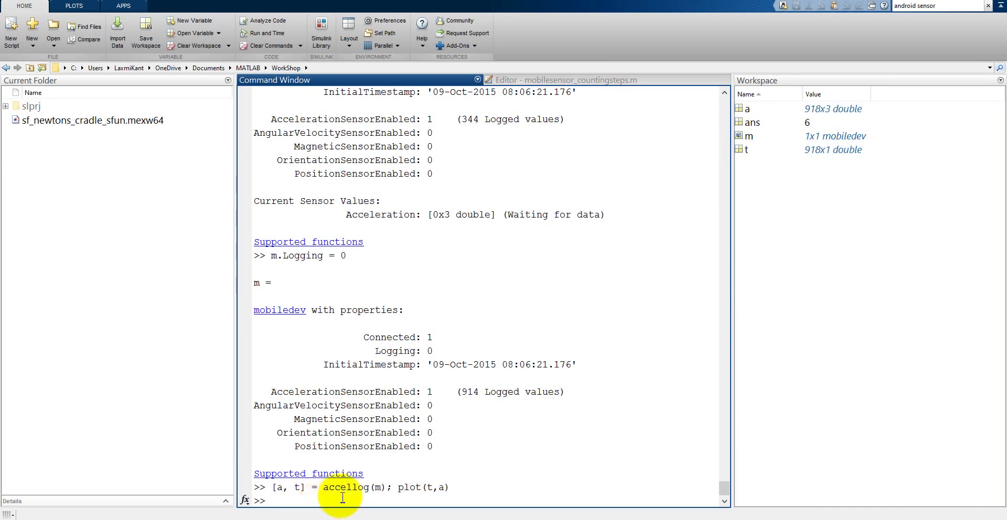
Bring up the Help window and browse to the Android Sensors support package examples, enlarging the page text.
{"action": "left_click", "coordinate": [414, 519]}
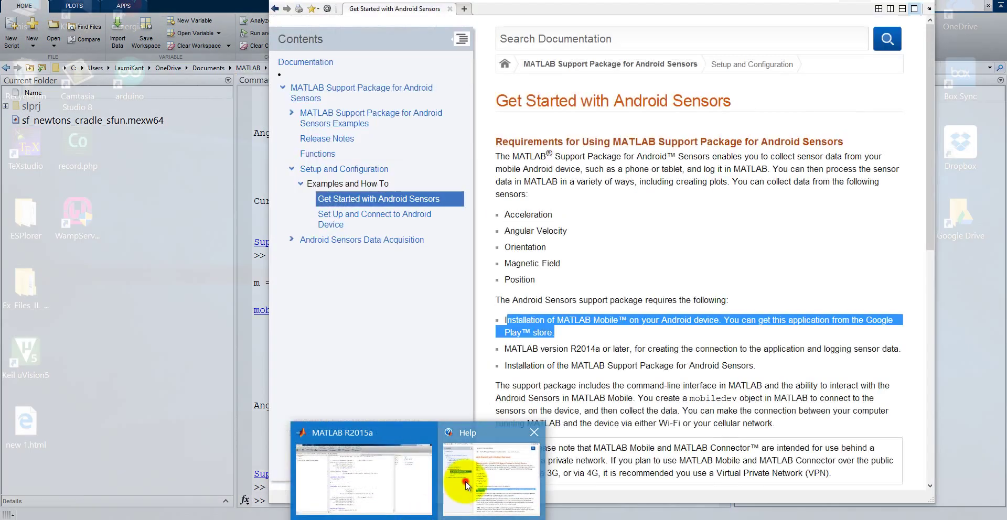
{"action": "left_click", "coordinate": [465, 481]}
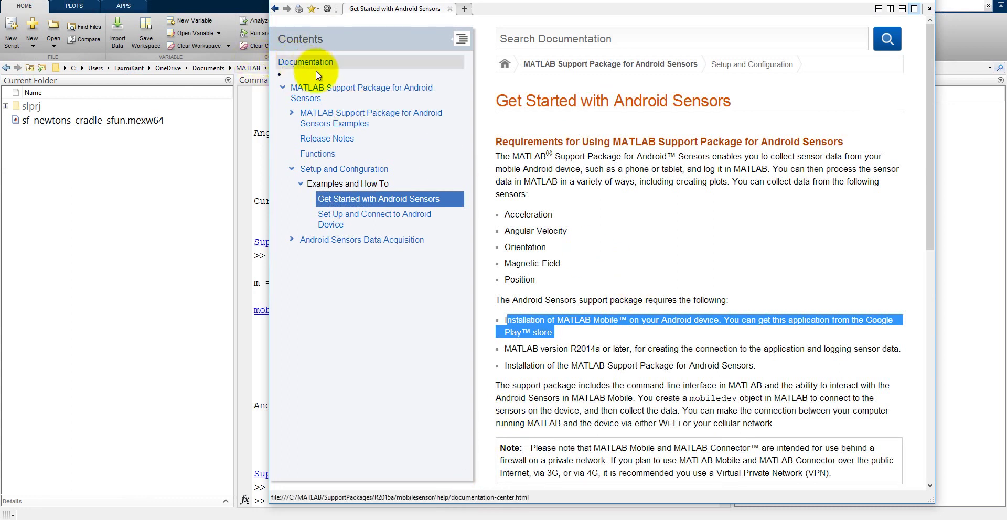
{"action": "left_click", "coordinate": [325, 85]}
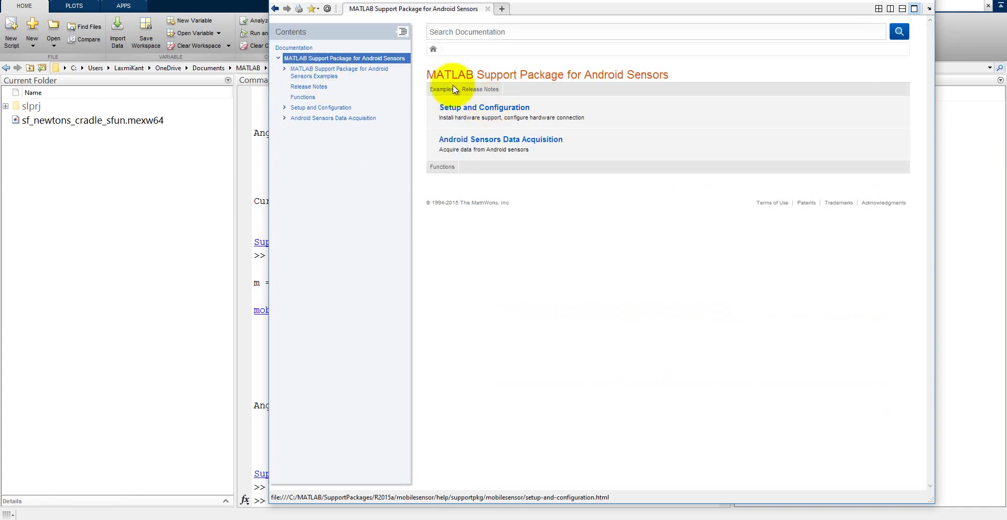
{"action": "left_click", "coordinate": [441, 90]}
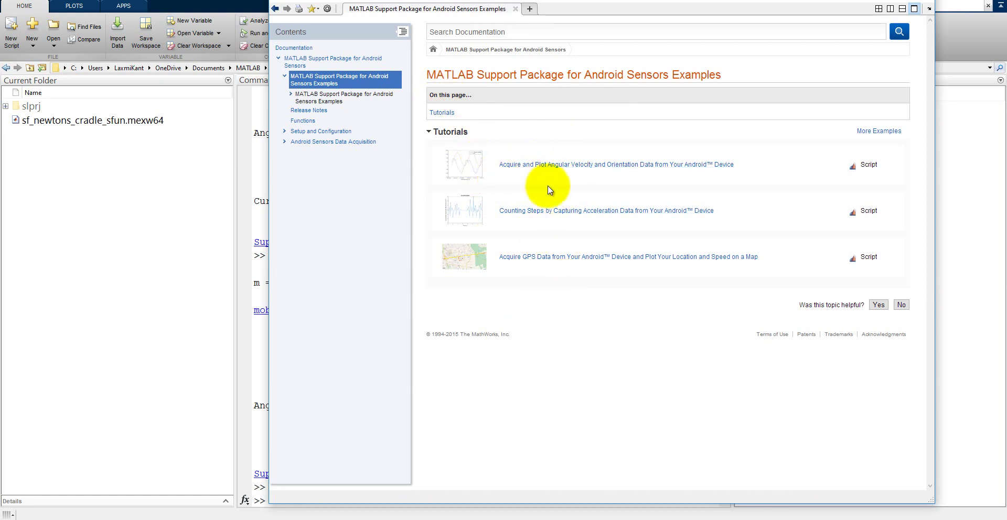
{"action": "key", "text": "ctrl+plus"}
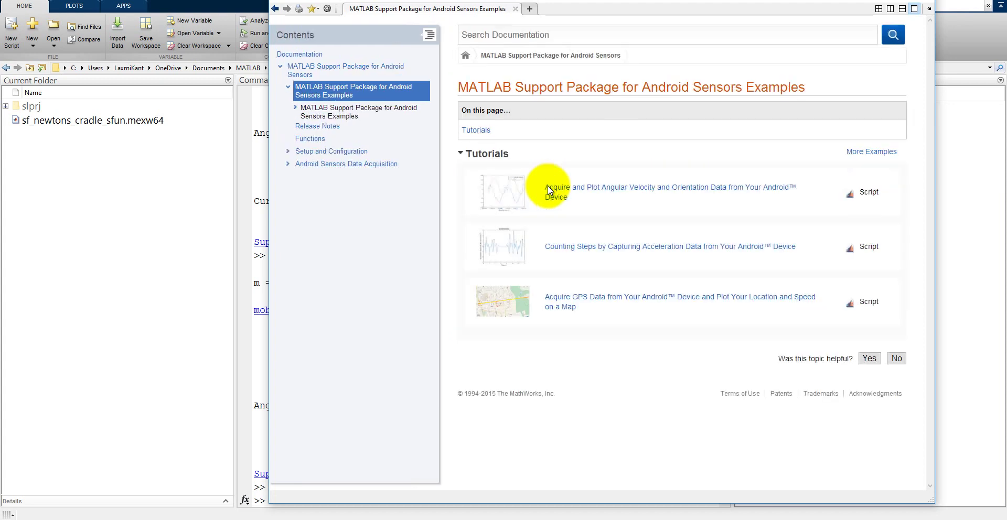
{"action": "key", "text": "ctrl+plus"}
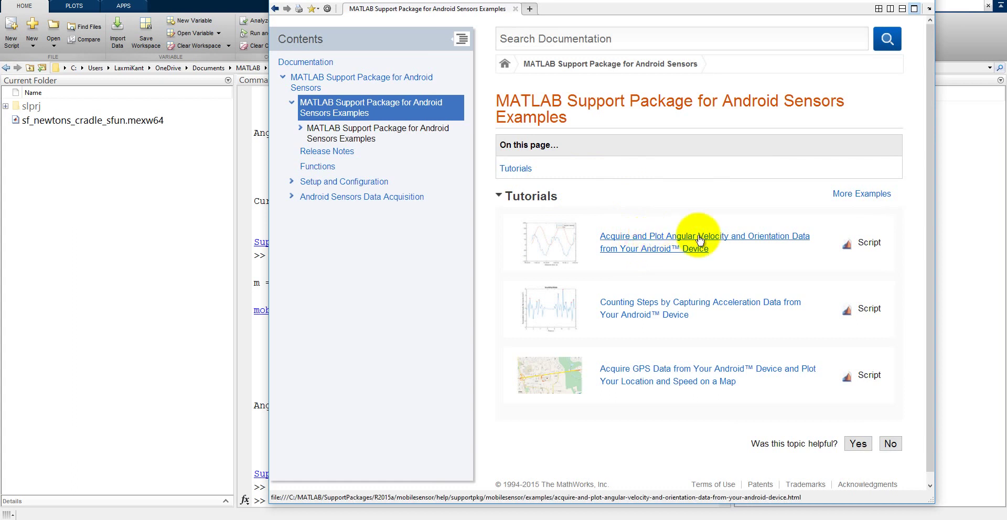
Open the angular velocity and orientation example and its script mobilesensor_plottingmultiplesensors.m in the Editor.
{"action": "left_click", "coordinate": [848, 247]}
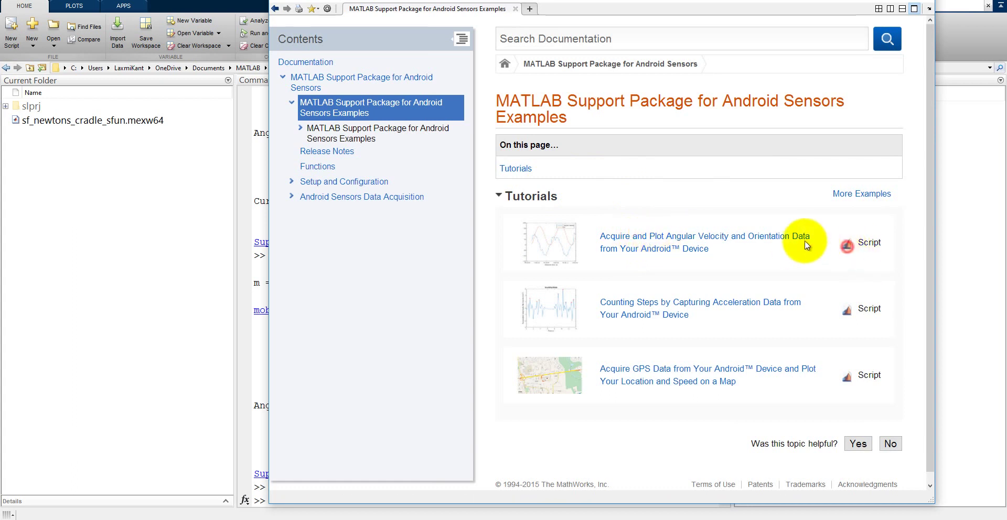
{"action": "left_click", "coordinate": [766, 236]}
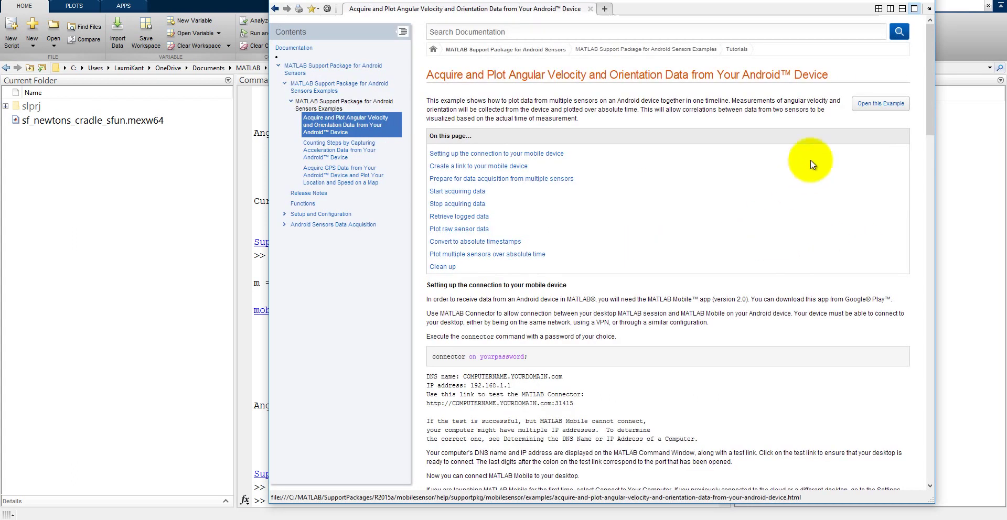
{"action": "left_click", "coordinate": [893, 104]}
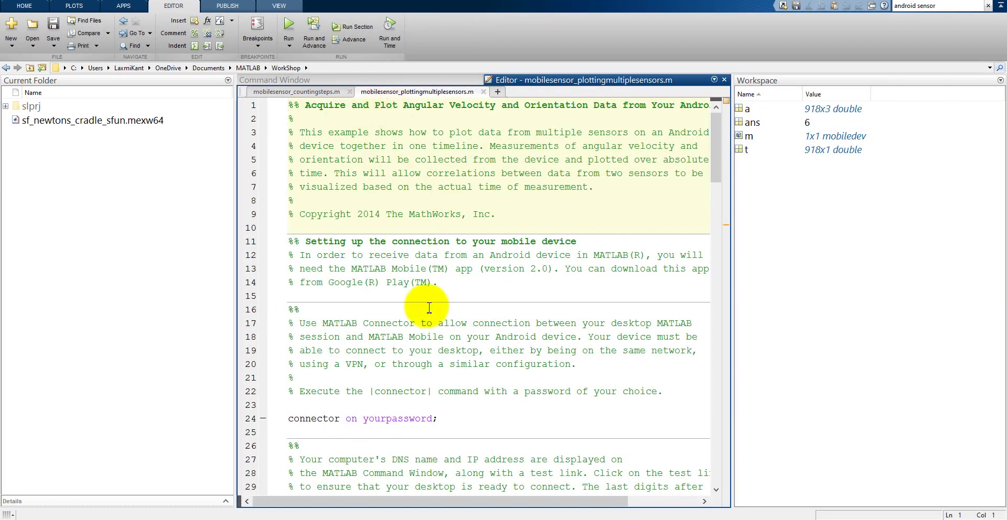
Delete 'your' on line 24 so the command reads connector on password.
{"action": "left_click", "coordinate": [511, 417]}
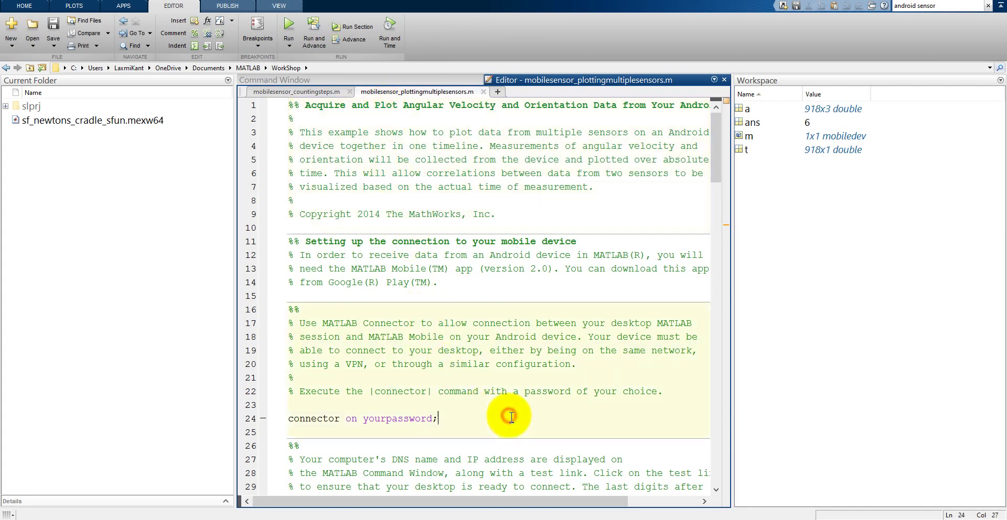
{"action": "left_click", "coordinate": [388, 419]}
{"action": "key", "text": "BackSpace"}
{"action": "key", "text": "BackSpace"}
{"action": "key", "text": "BackSpace"}
{"action": "key", "text": "BackSpace"}
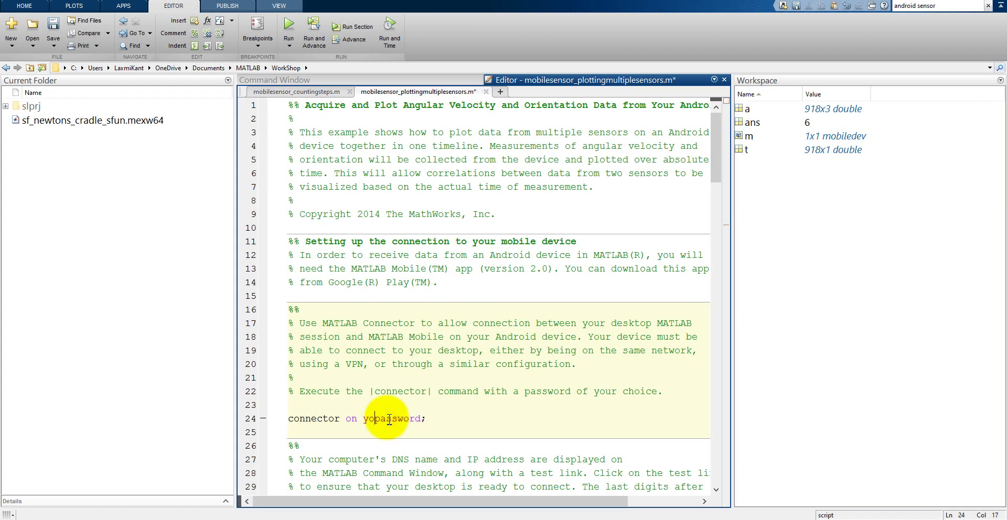
Review the script's DNS name section, sensor-enabling lines 58–59 and the orientlog command on line 100.
{"action": "left_click", "coordinate": [466, 473]}
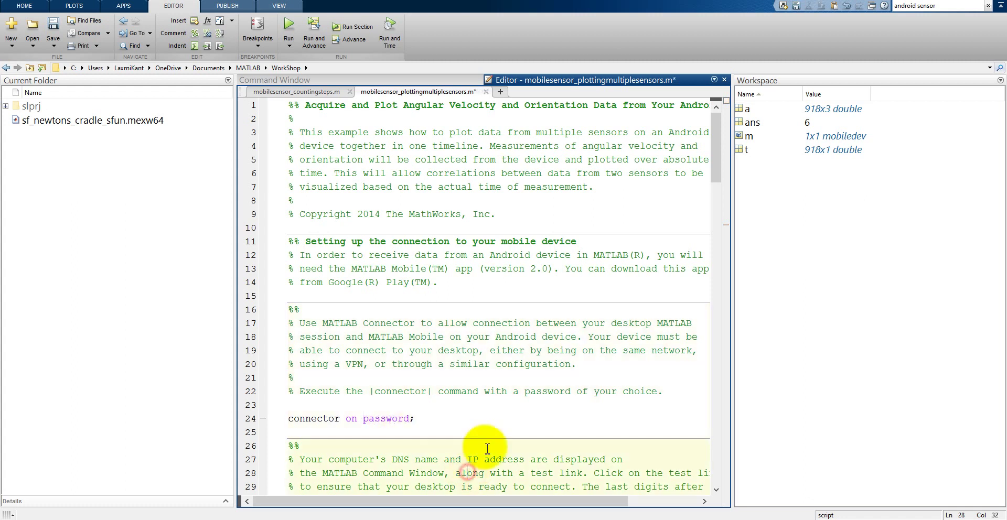
{"action": "scroll", "coordinate": [480, 450], "scroll_direction": "down", "scroll_amount": 10}
{"action": "scroll", "coordinate": [487, 450], "scroll_direction": "down", "scroll_amount": 5}
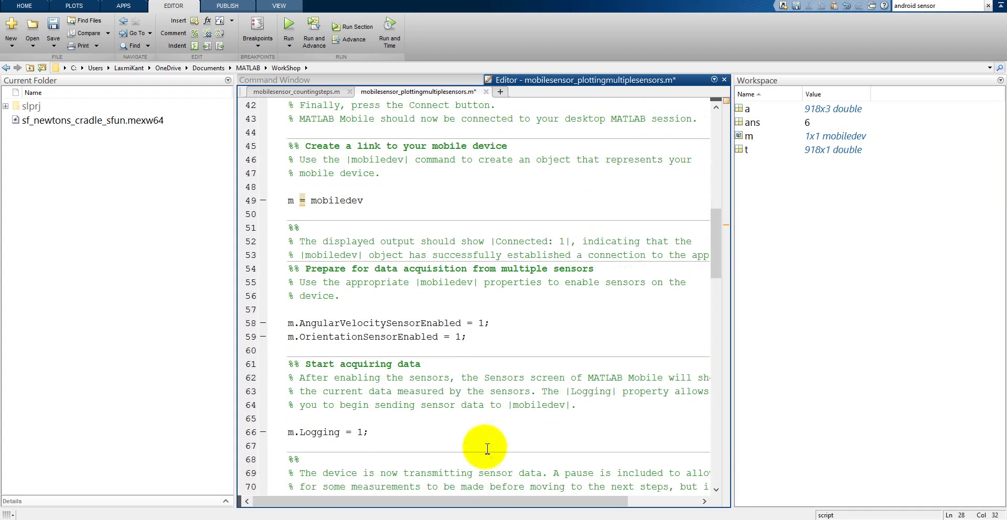
{"action": "scroll", "coordinate": [487, 449], "scroll_direction": "down", "scroll_amount": 3}
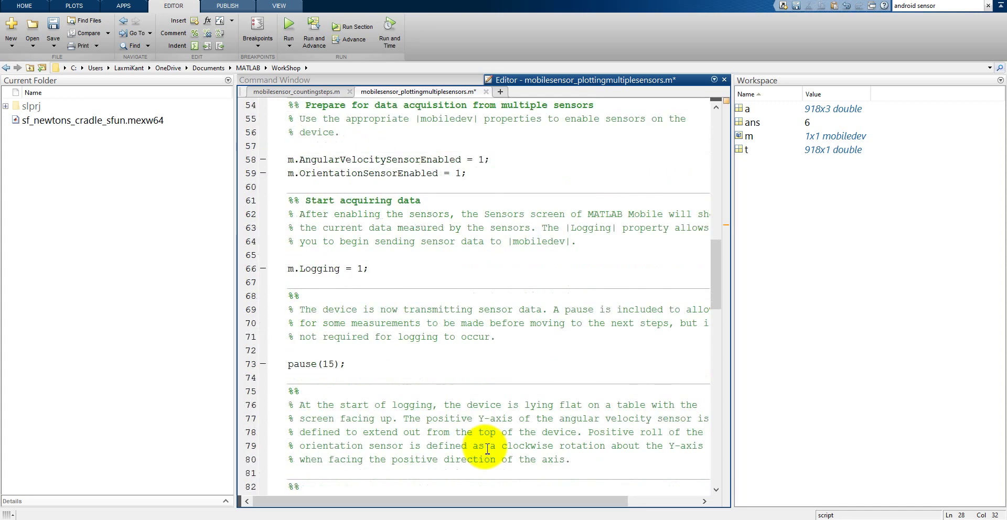
{"action": "left_click", "coordinate": [374, 177]}
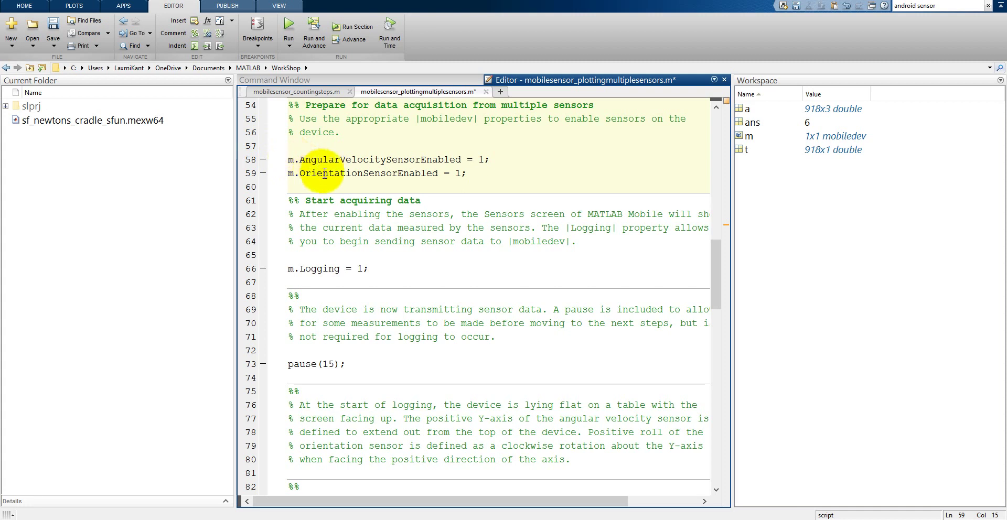
{"action": "scroll", "coordinate": [382, 228], "scroll_direction": "down", "scroll_amount": 1}
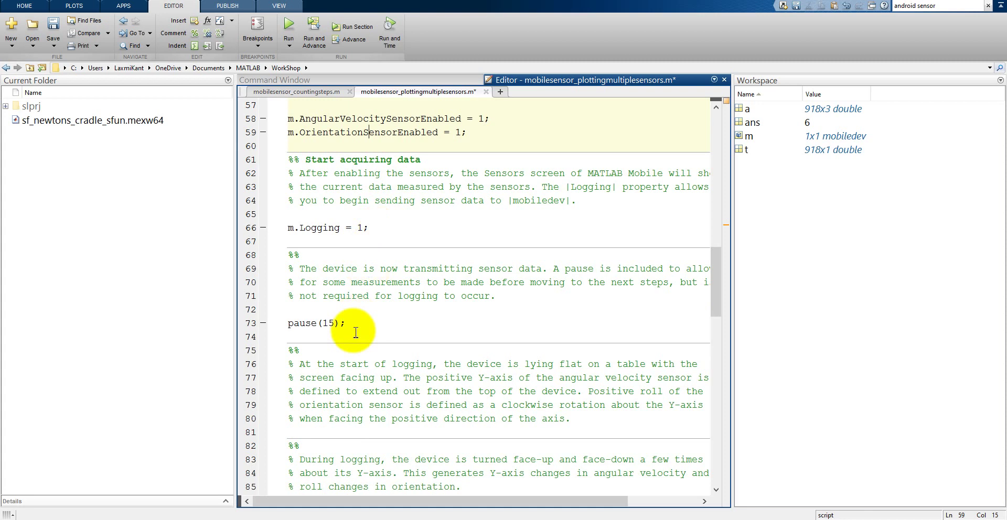
{"action": "scroll", "coordinate": [356, 333], "scroll_direction": "down", "scroll_amount": 5}
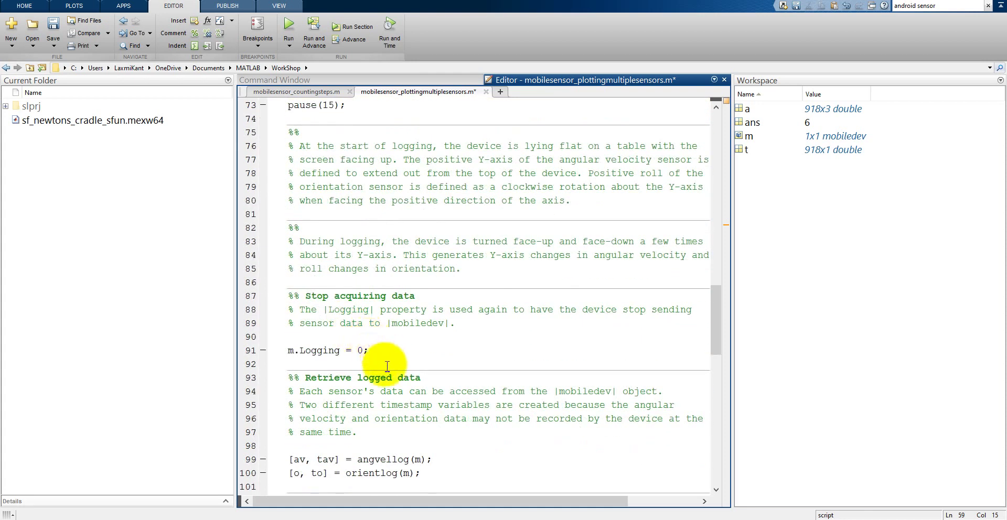
{"action": "left_click_drag", "start_coordinate": [419, 473], "coordinate": [270, 472]}
{"action": "scroll", "coordinate": [299, 467], "scroll_direction": "down", "scroll_amount": 4}
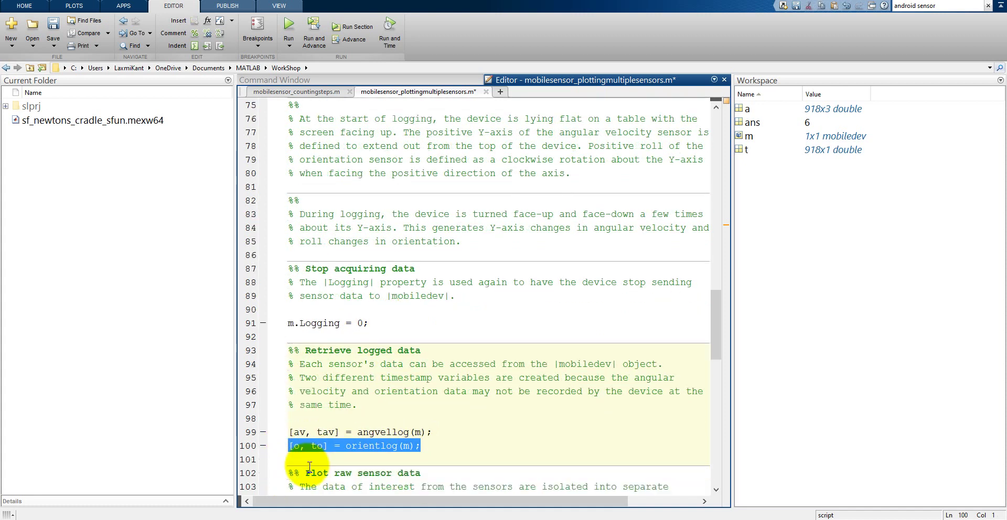
{"action": "scroll", "coordinate": [310, 466], "scroll_direction": "down", "scroll_amount": 7}
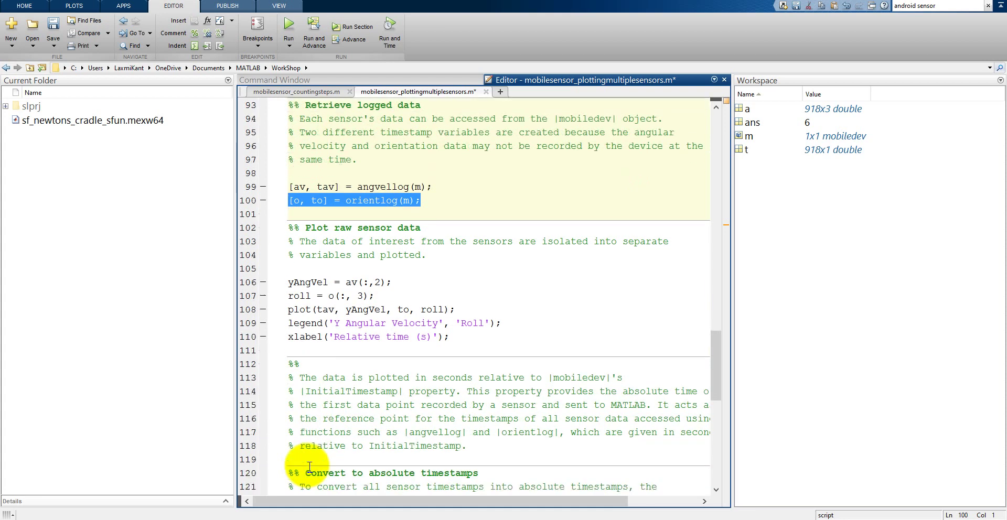
{"action": "scroll", "coordinate": [310, 467], "scroll_direction": "down", "scroll_amount": 7}
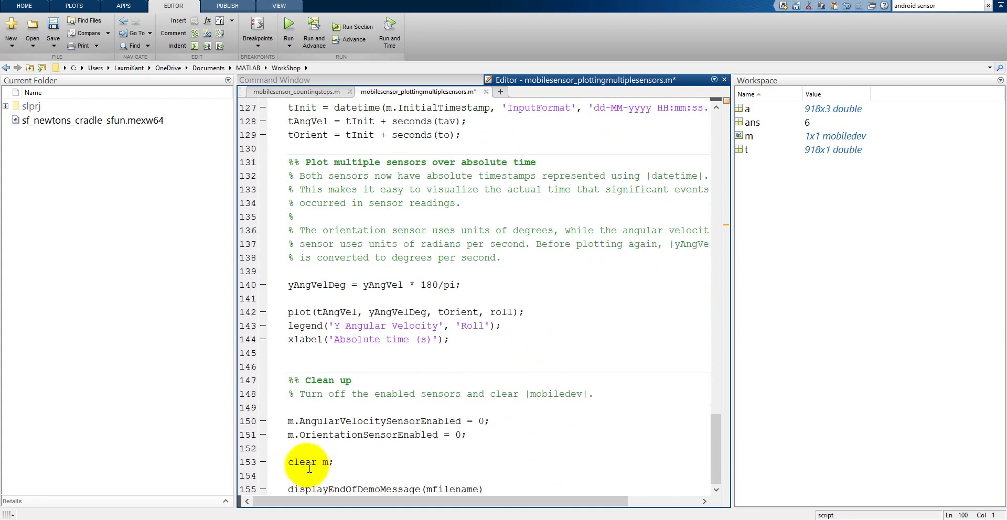